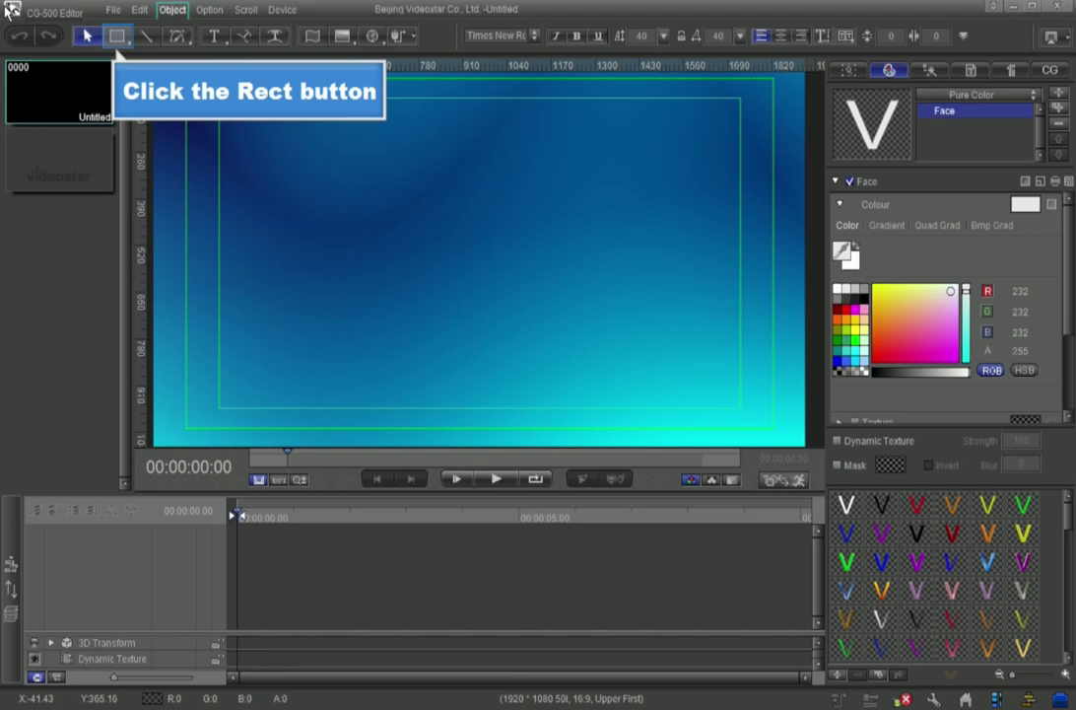
Step: Draw a full-width rectangle along the frame's upper edge and fill it with a linear gradient whose first marker is dark gold (128, 104, 13)
click(119, 36)
drag(158, 81, 804, 125)
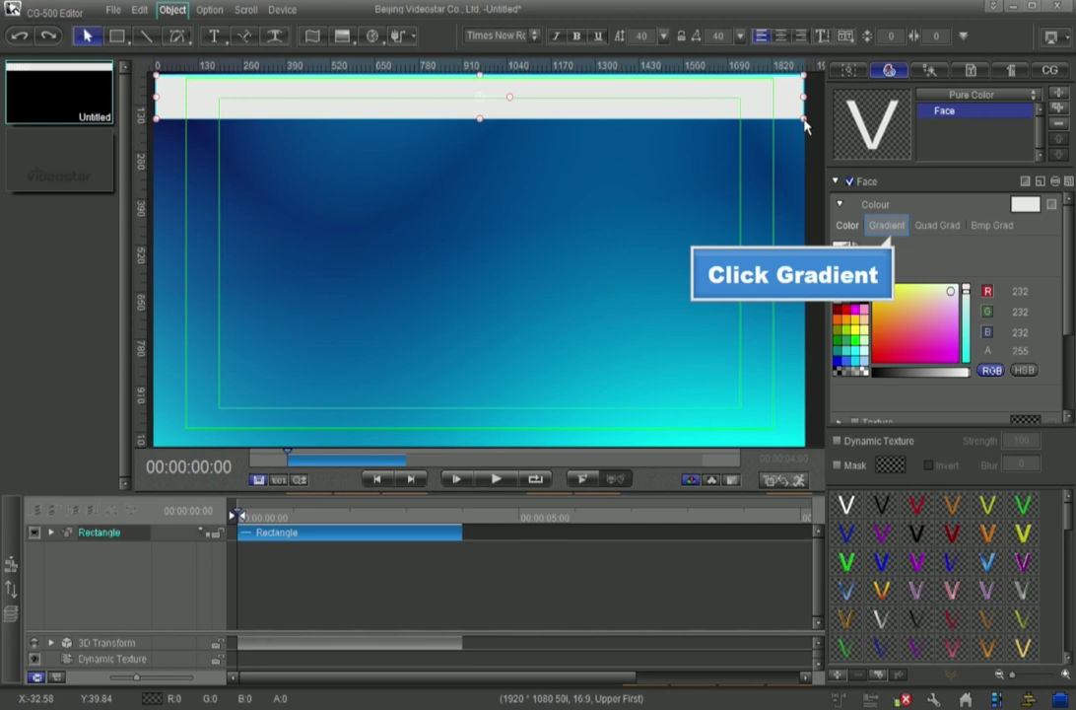
click(886, 225)
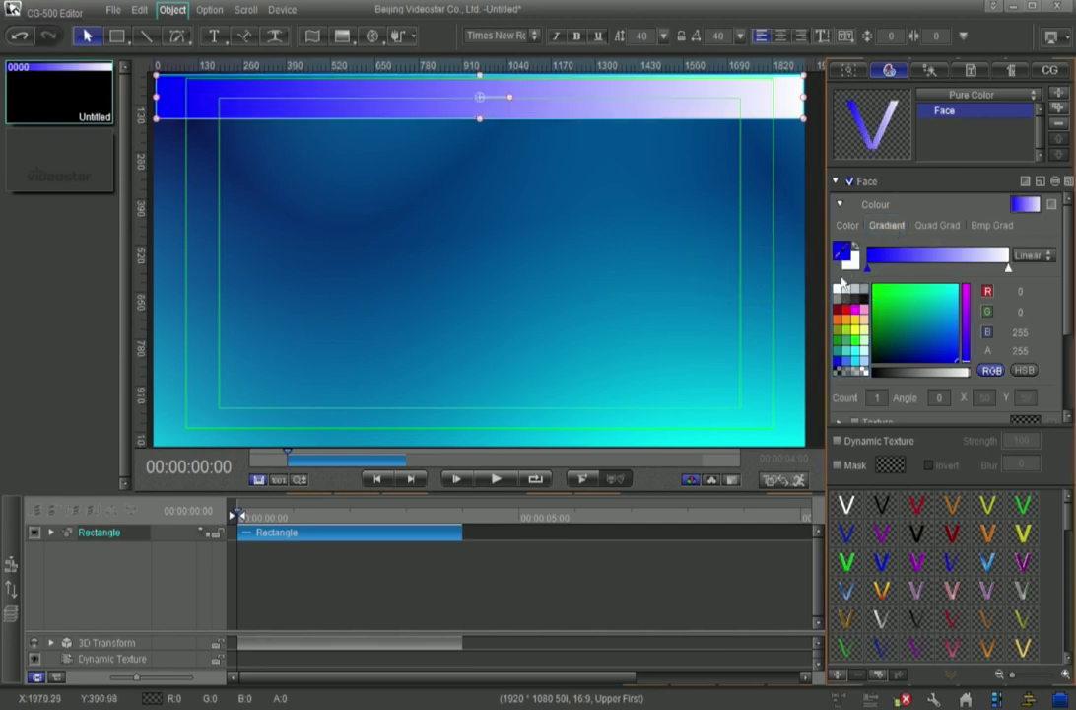
click(839, 335)
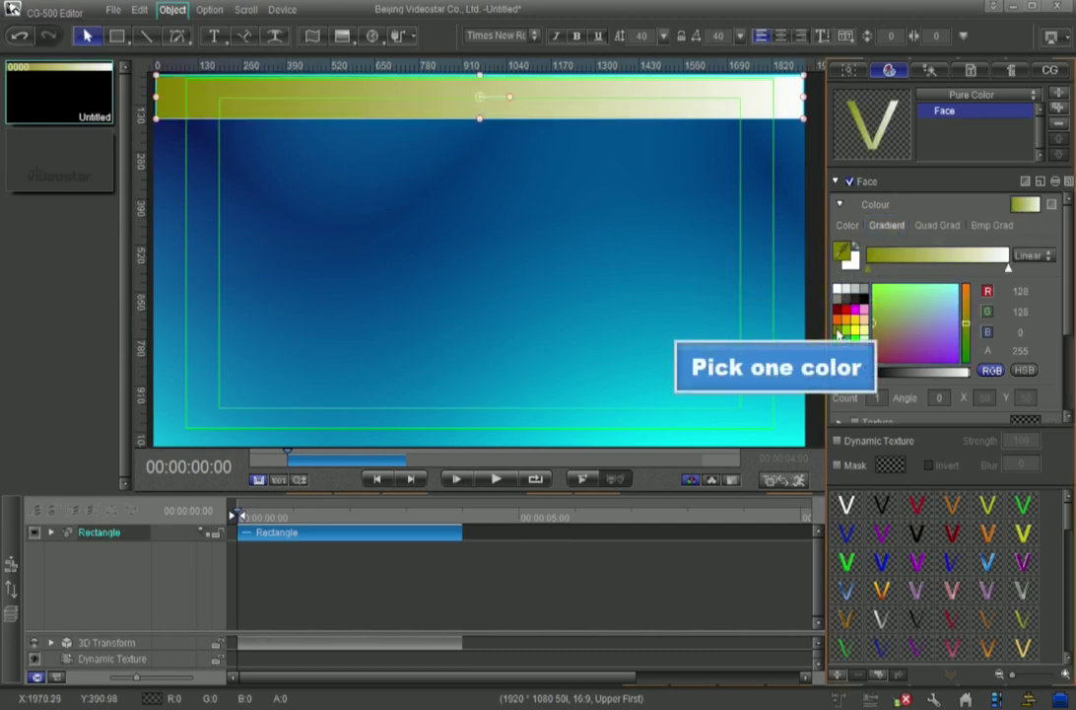
click(878, 338)
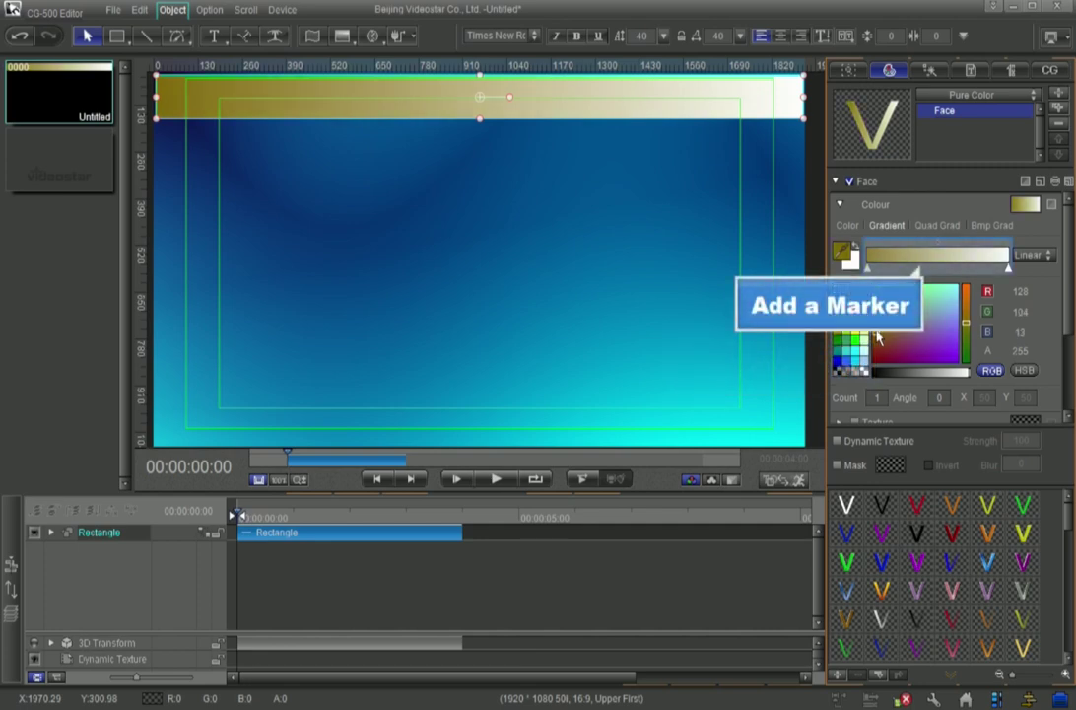
Step: Add a brown (128, 91, 19) and a gold (191, 145, 46) middle gradient marker, and colour the end marker orange (255, 170, 46)
click(916, 268)
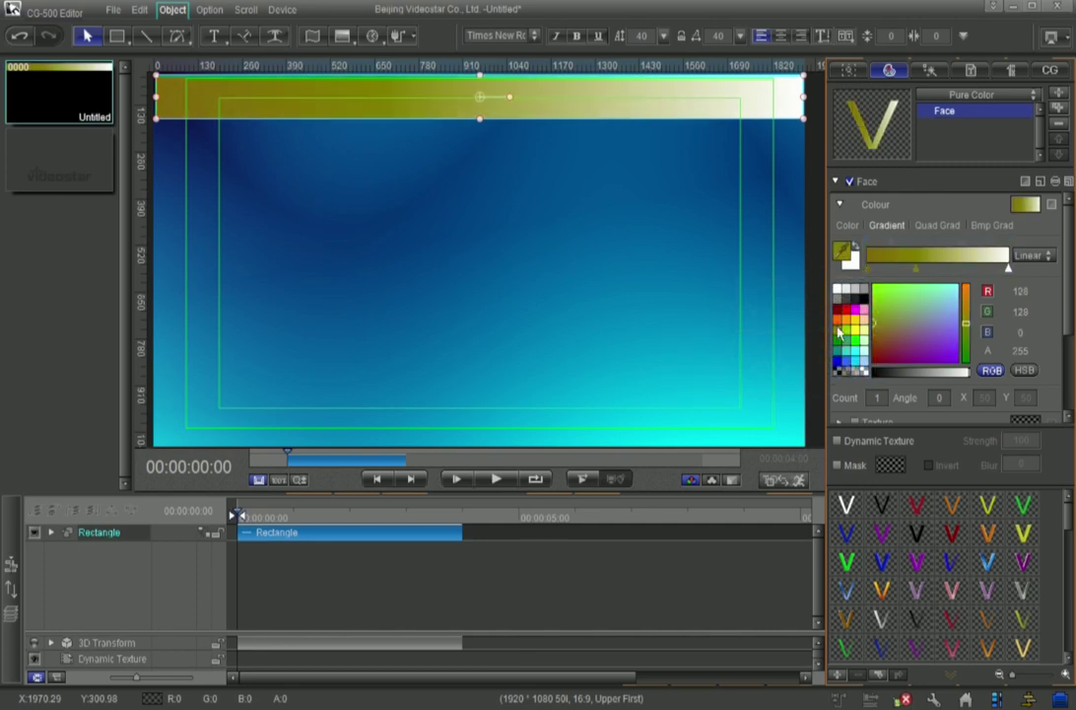
click(878, 337)
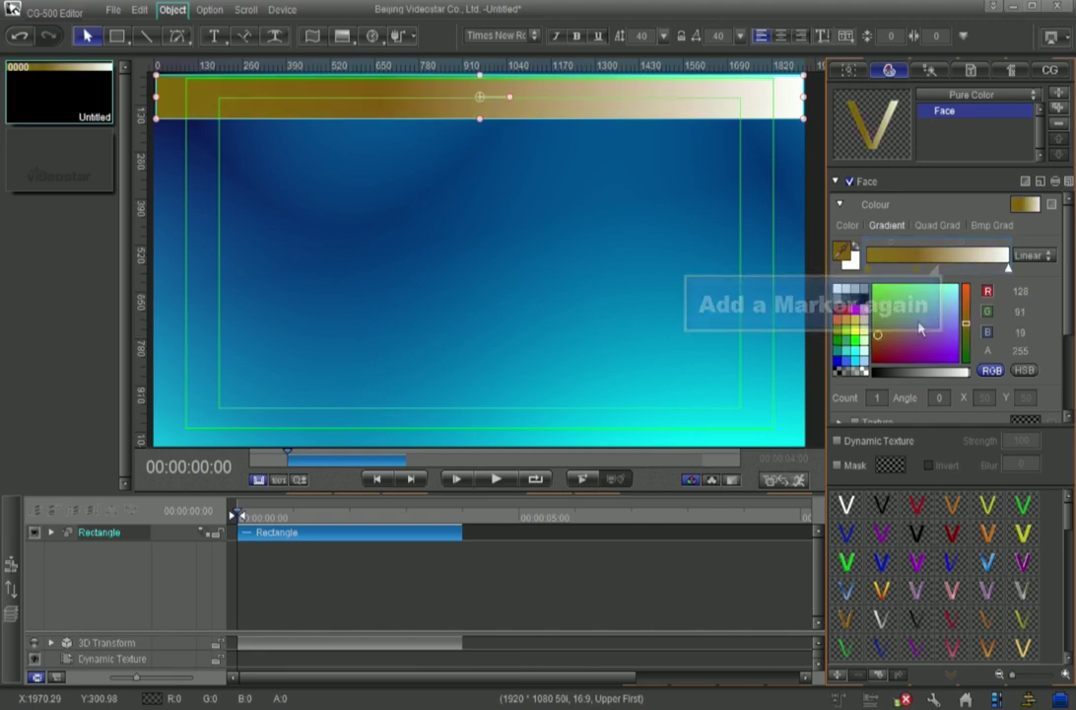
click(939, 268)
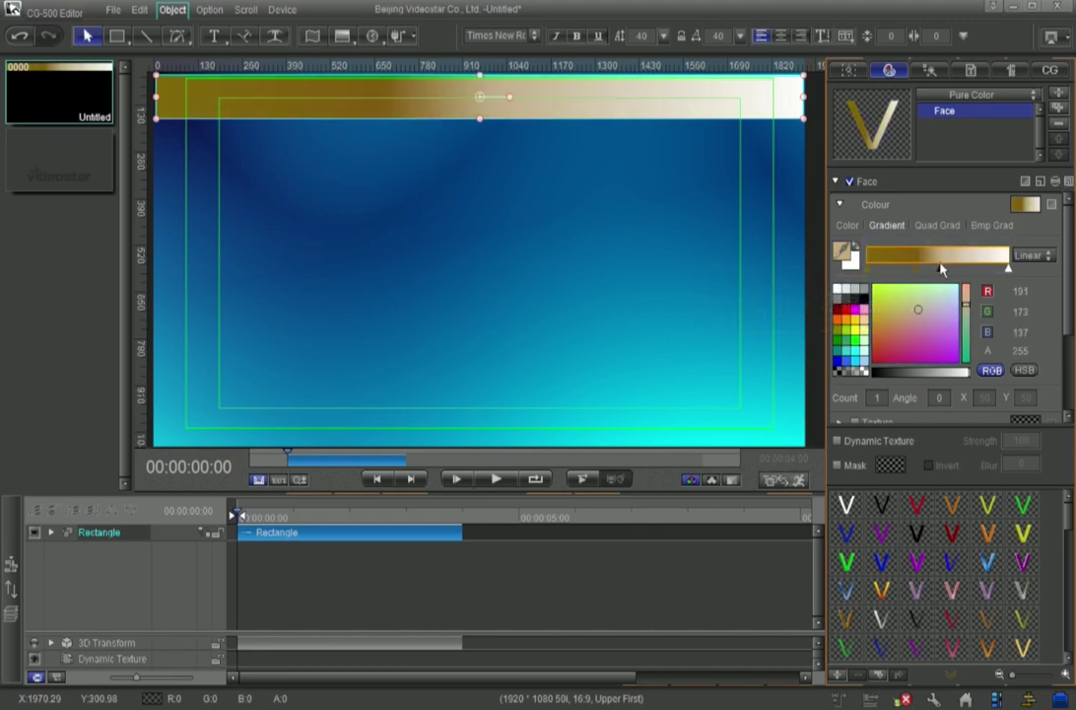
click(887, 317)
click(1009, 268)
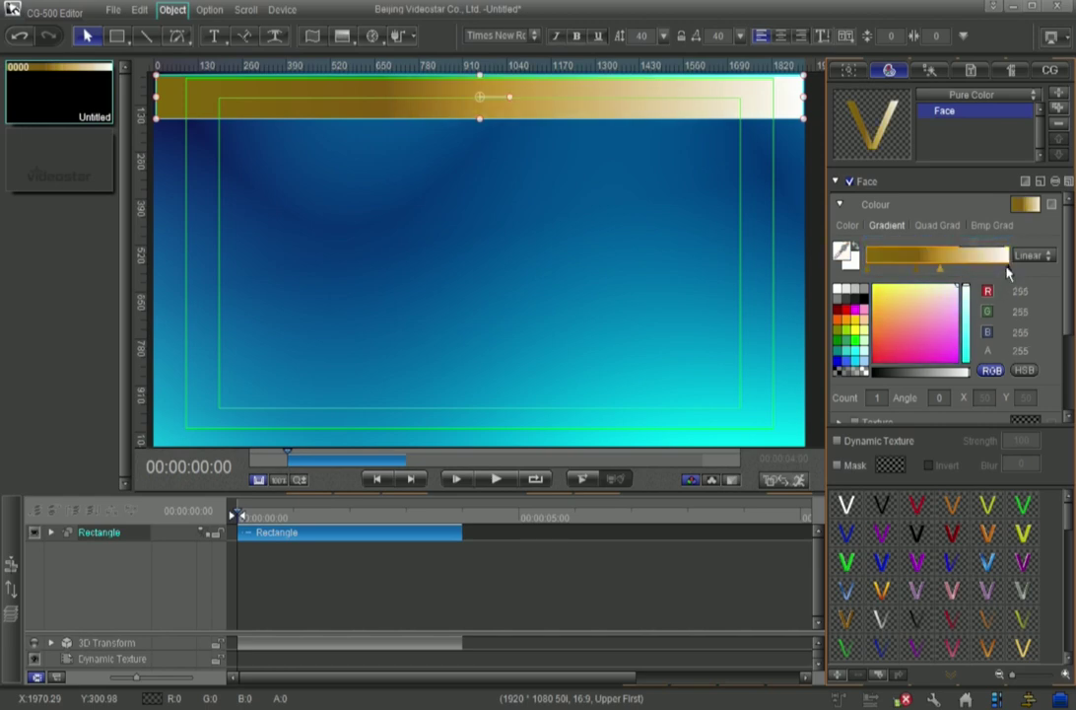
click(887, 310)
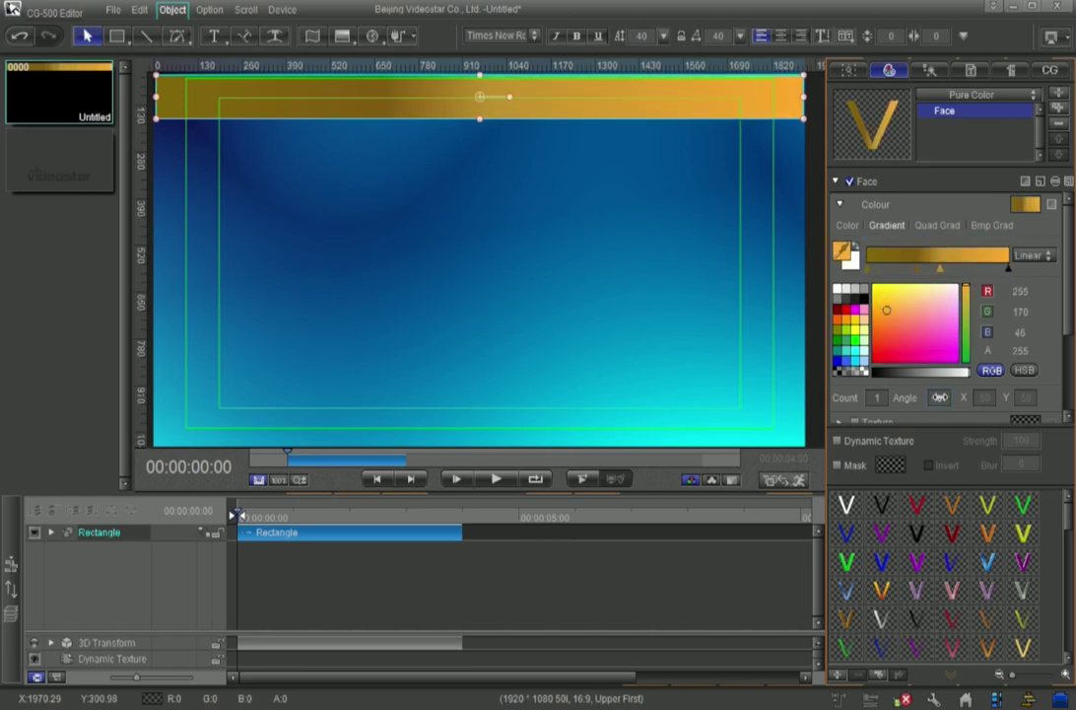
Step: Set the rectangle's gradient angle to 270 and shift the brown marker slightly toward the gold one
click(940, 397)
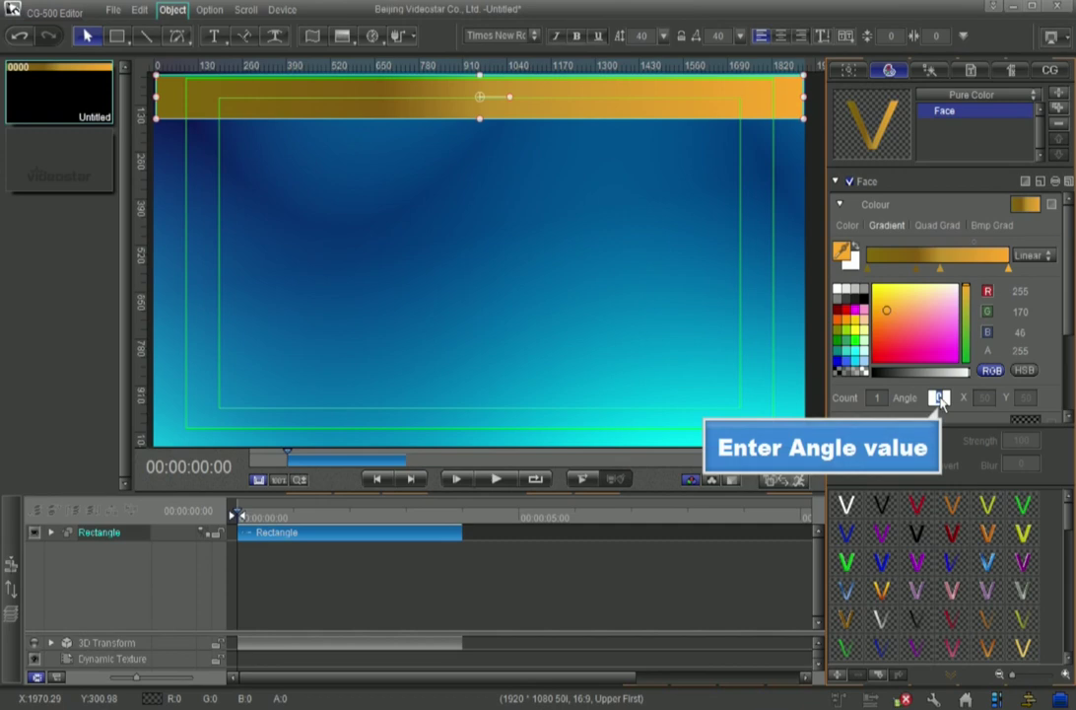
text(270)
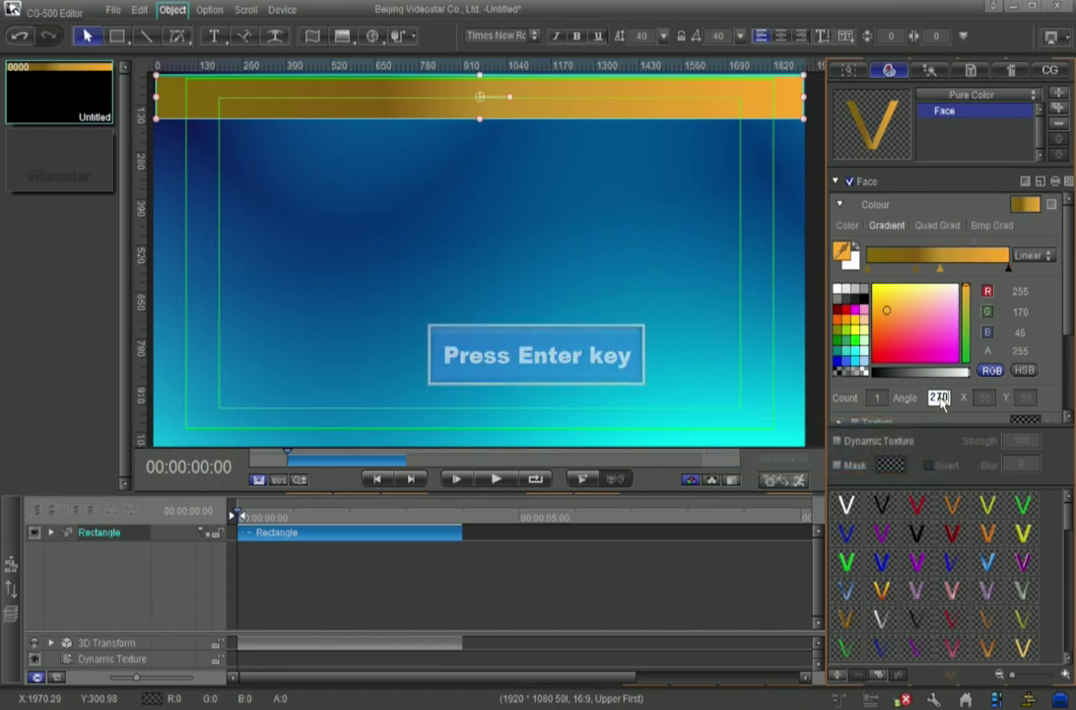
key(Return)
click(921, 272)
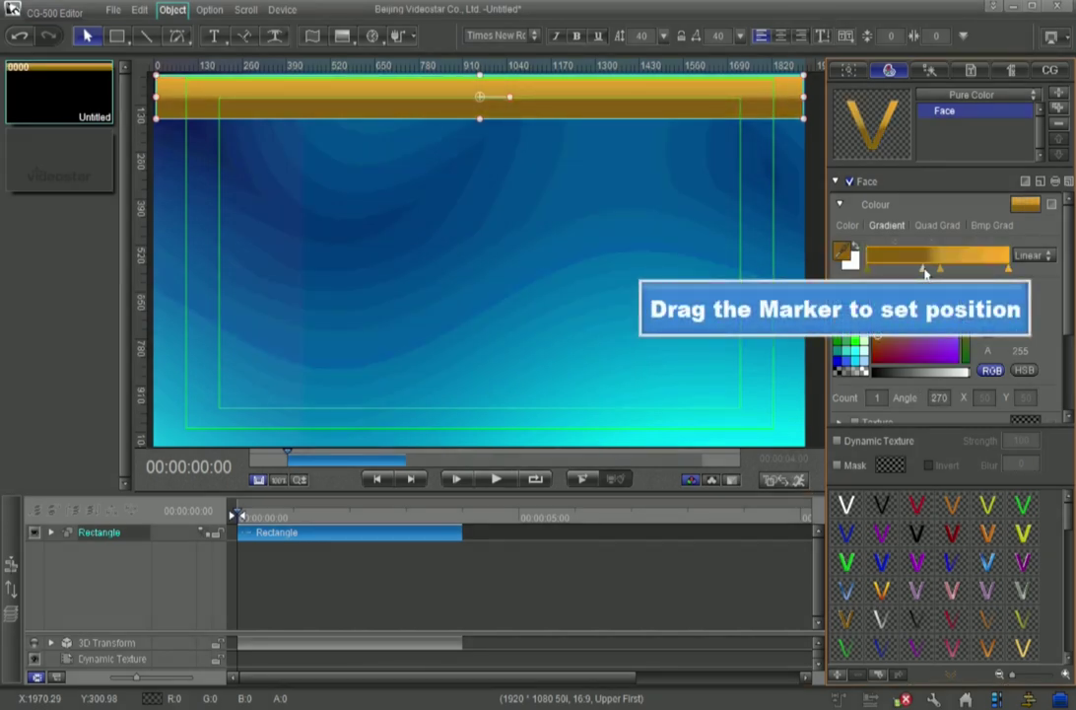
Step: Draw a narrower rectangle over the middle of the gold bar, with its first two gradient markers white and last two light grey (192, 192, 192)
click(118, 39)
drag(292, 75, 669, 123)
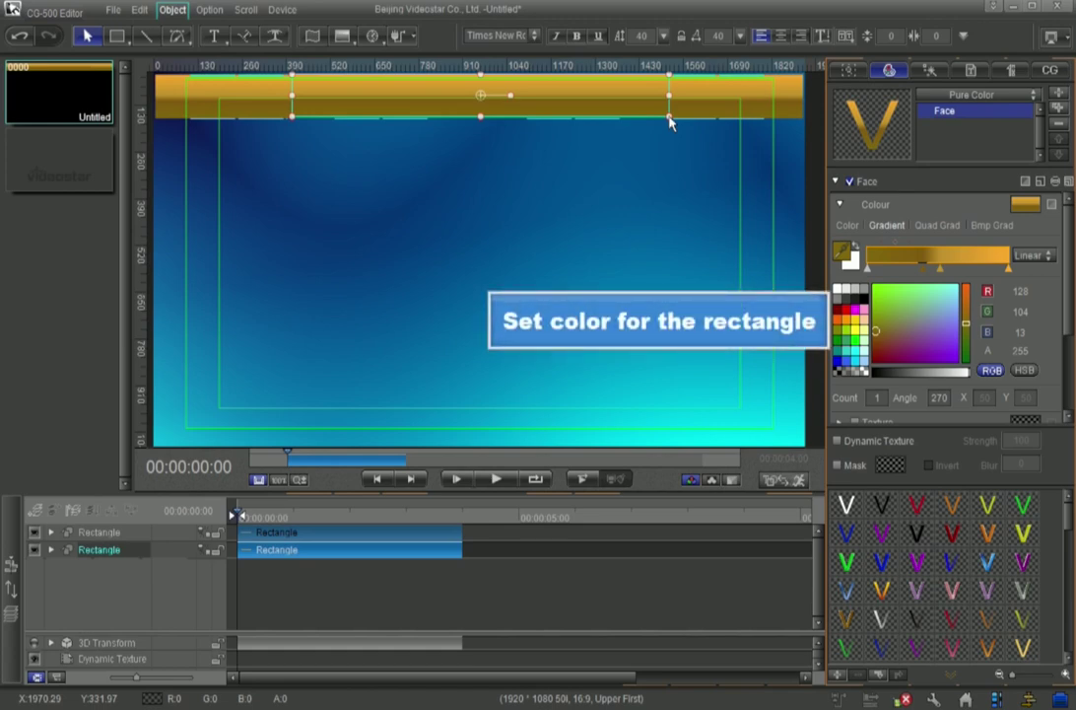
click(838, 292)
click(923, 268)
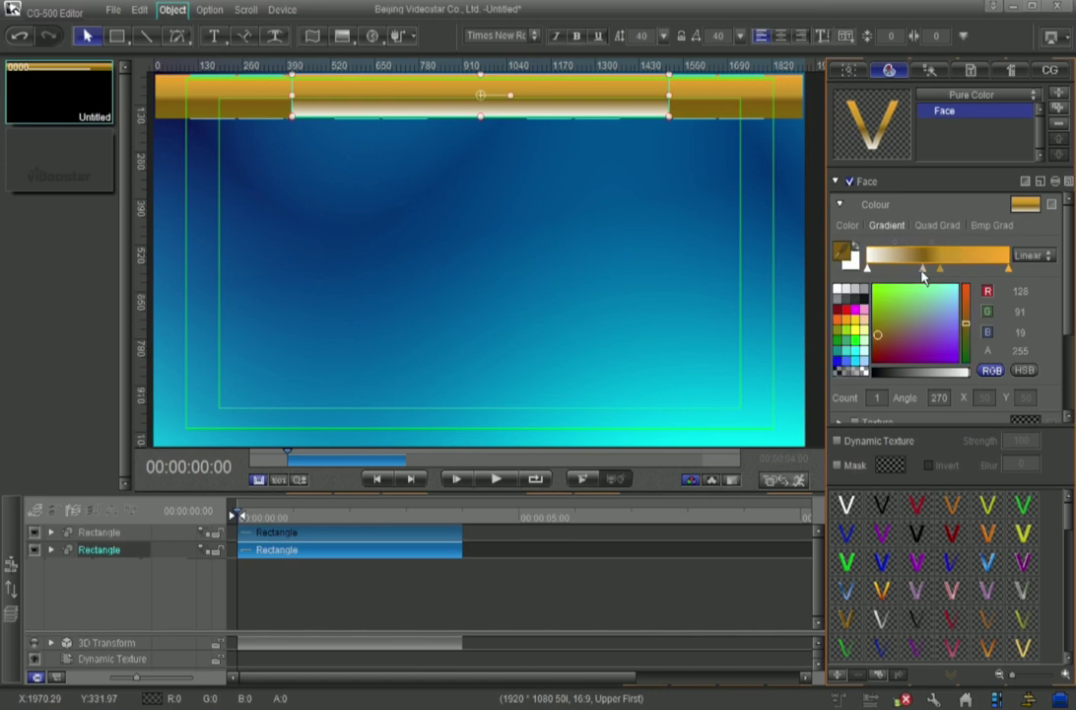
click(838, 291)
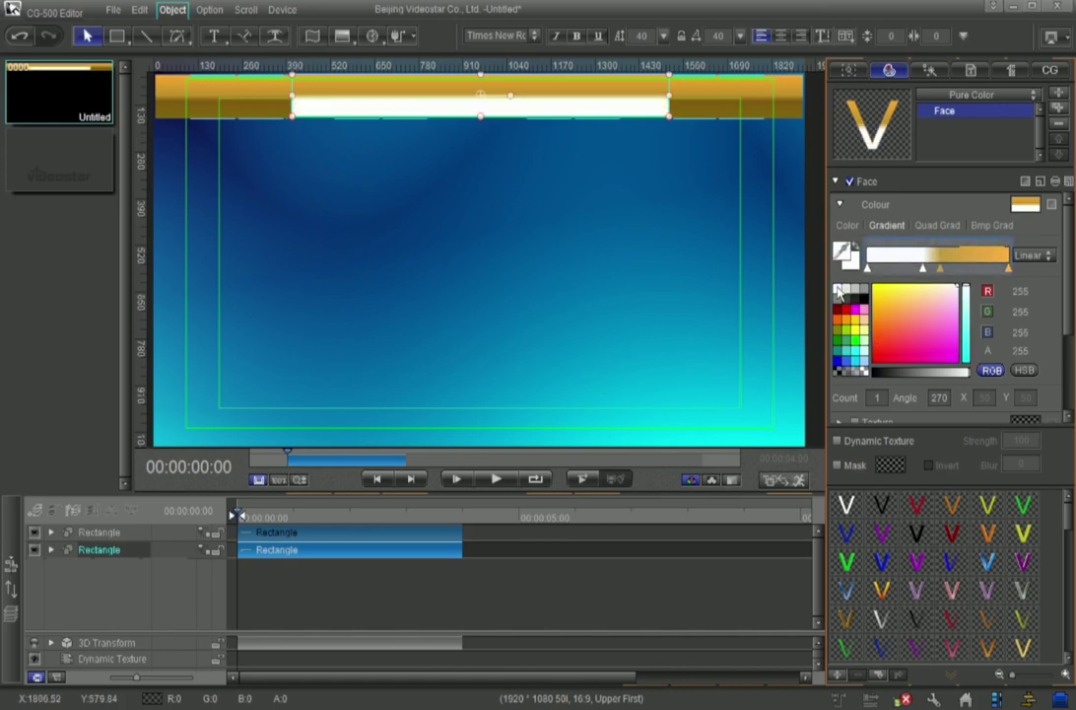
click(940, 270)
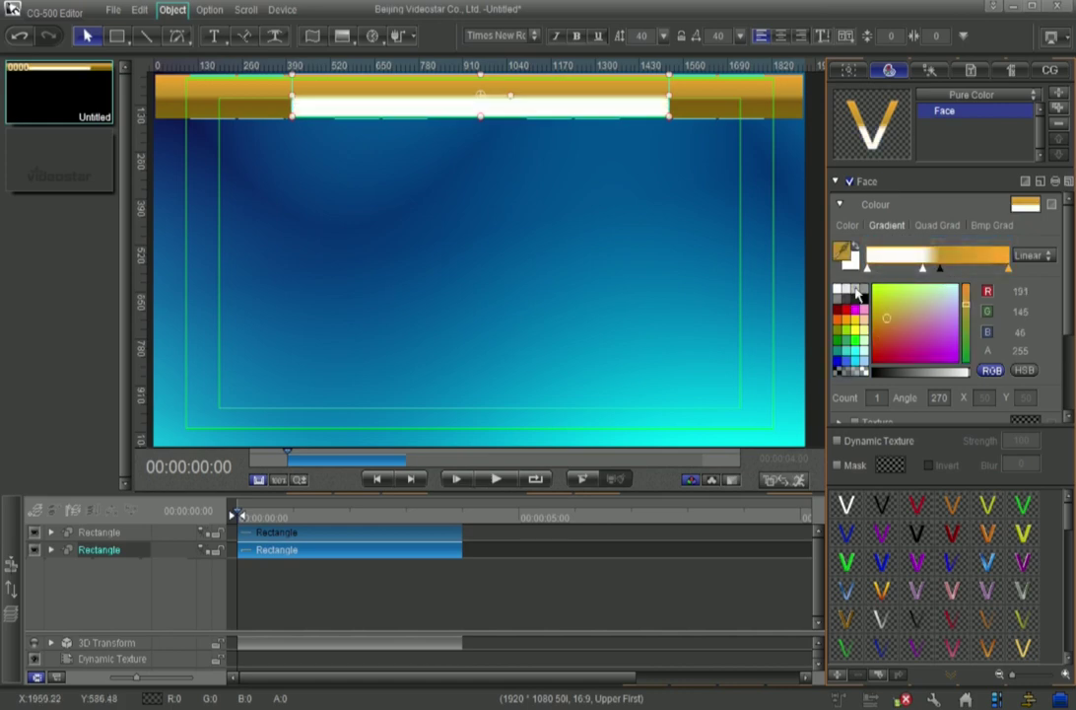
click(1008, 270)
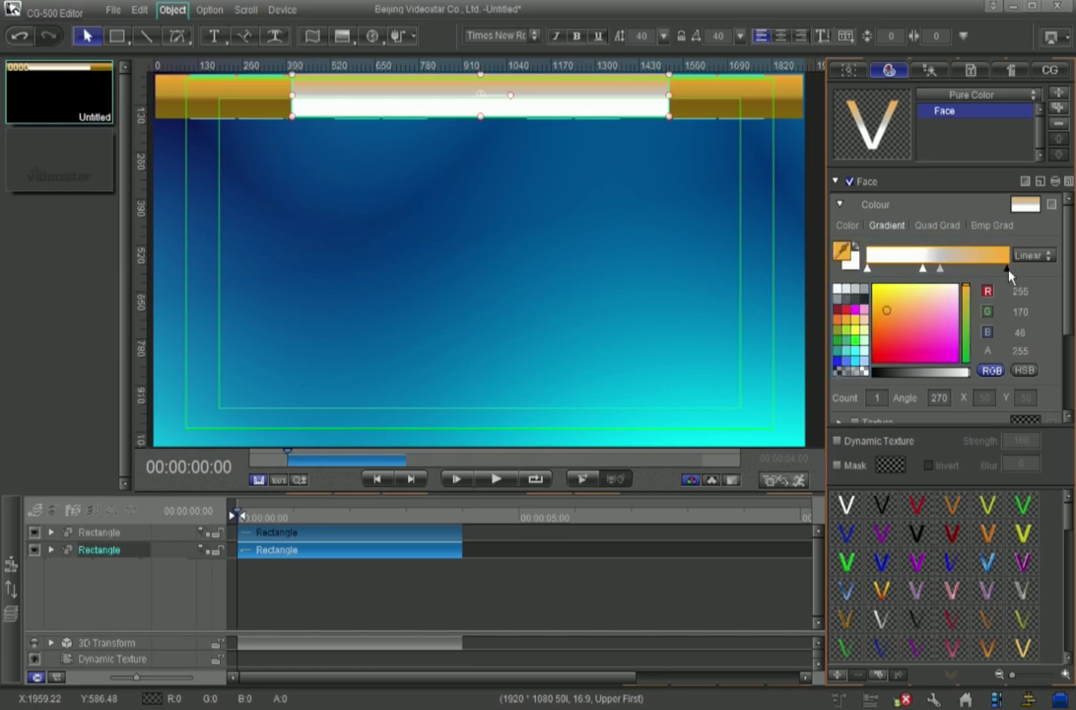
click(850, 291)
Step: Set the white-grey rectangle's gradient angle to 90 and move its third marker slightly toward the end marker
click(939, 397)
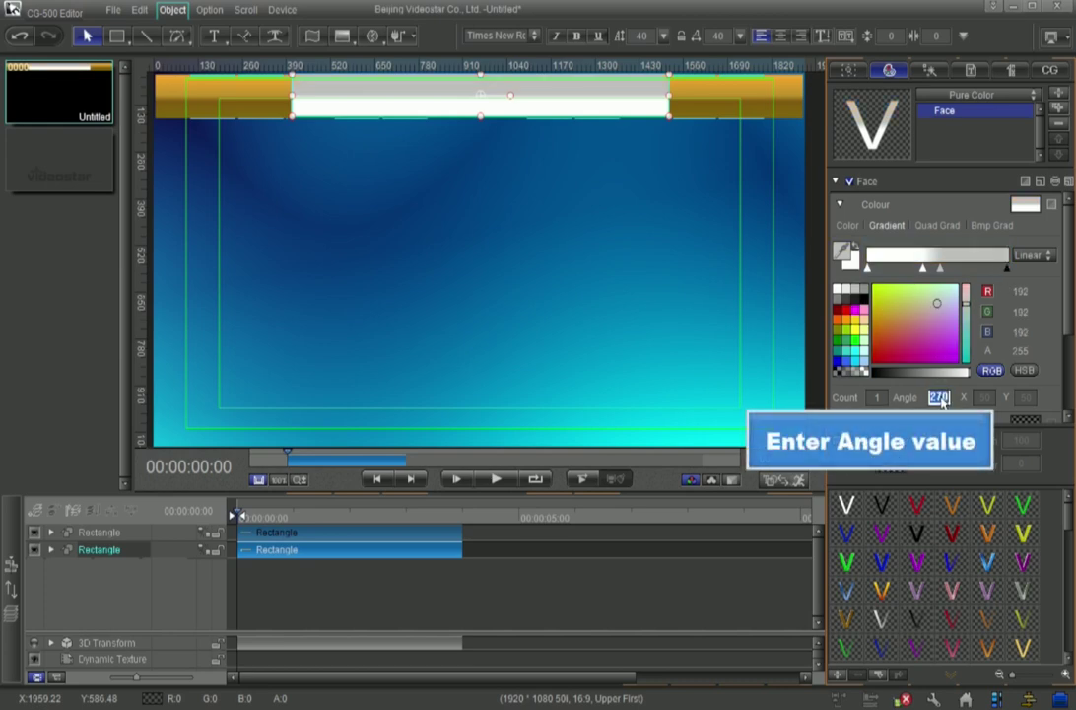
text(90)
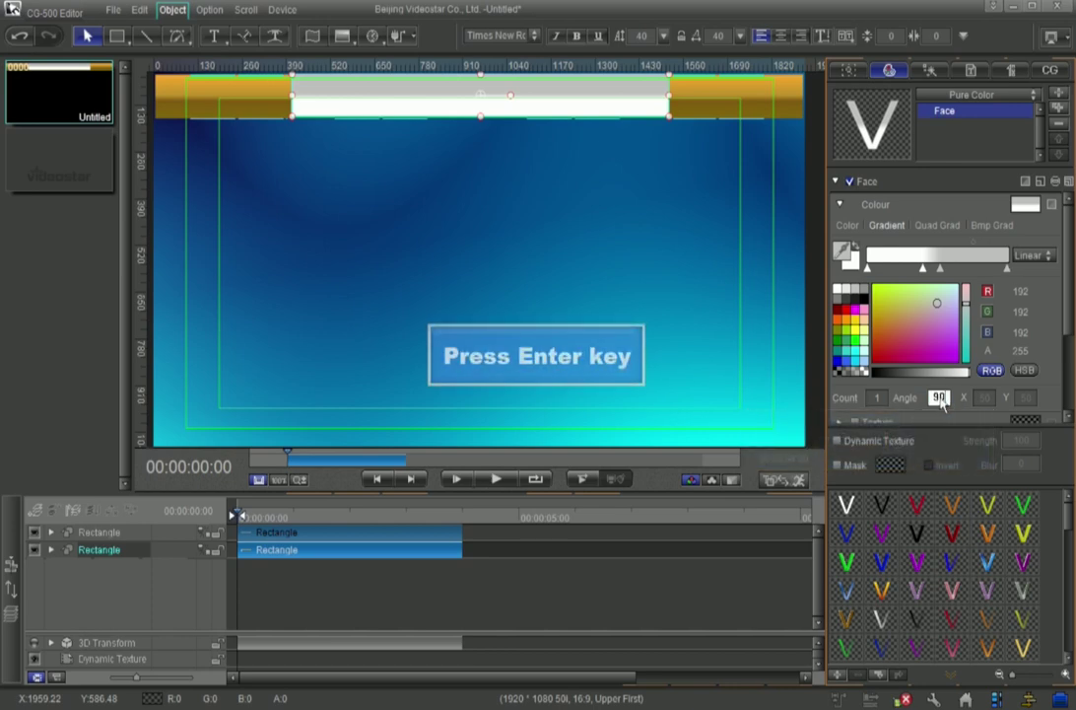
key(Return)
drag(943, 275, 950, 273)
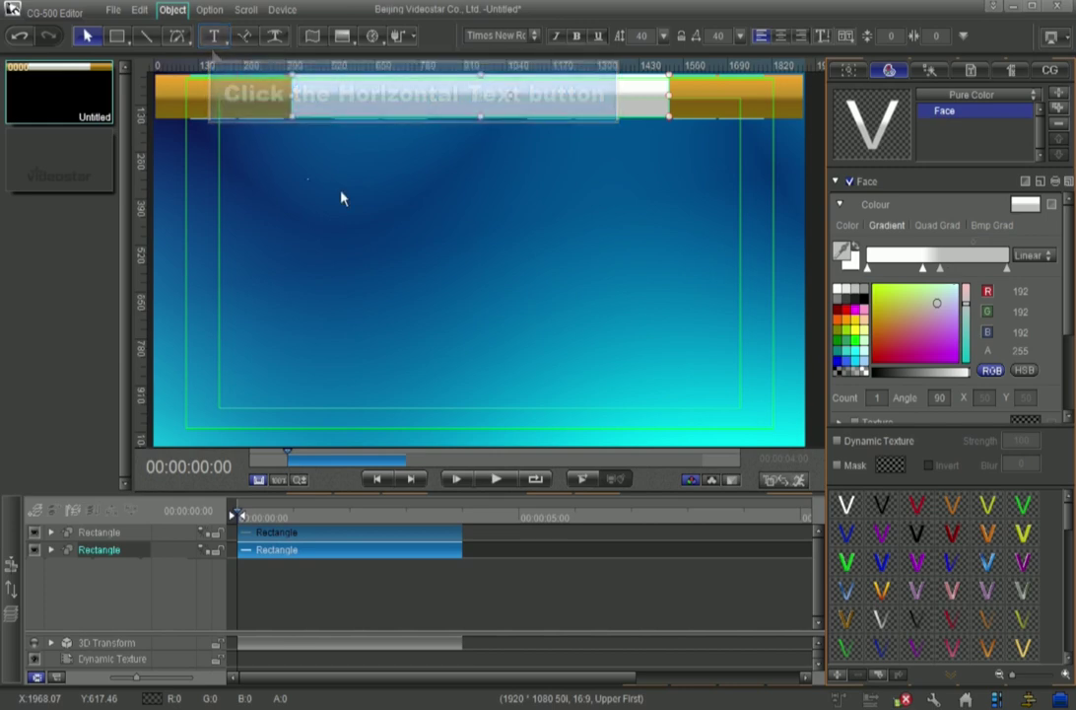
Step: Add the horizontal text "Stock News" below the banner
click(211, 39)
click(293, 165)
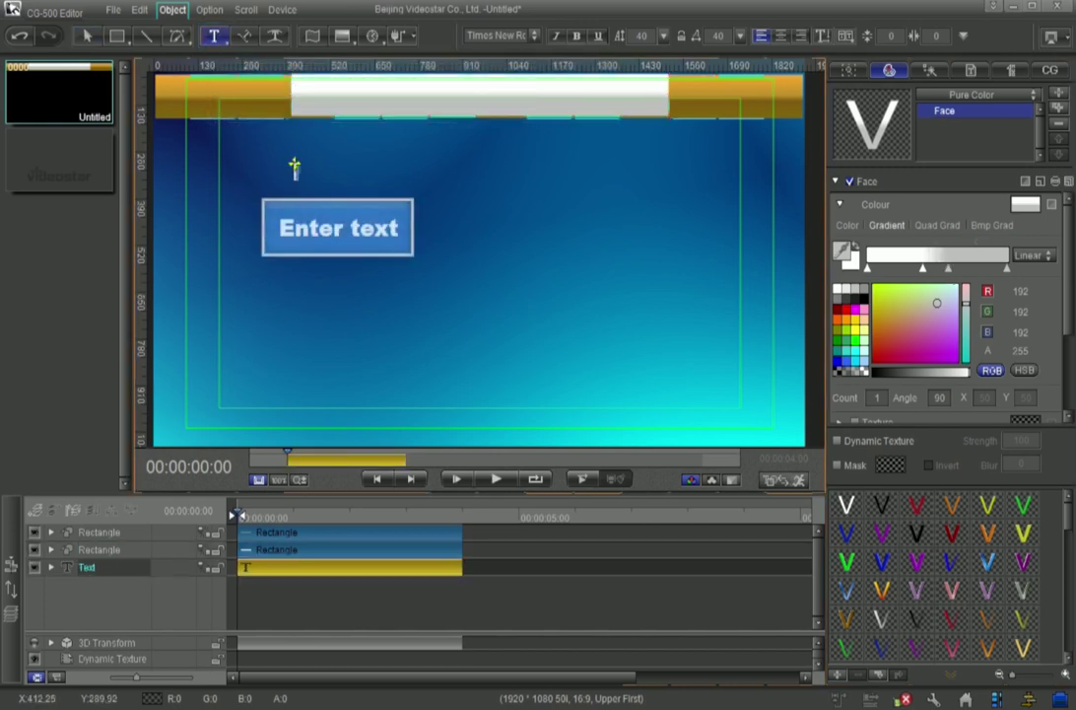
text(Stock News)
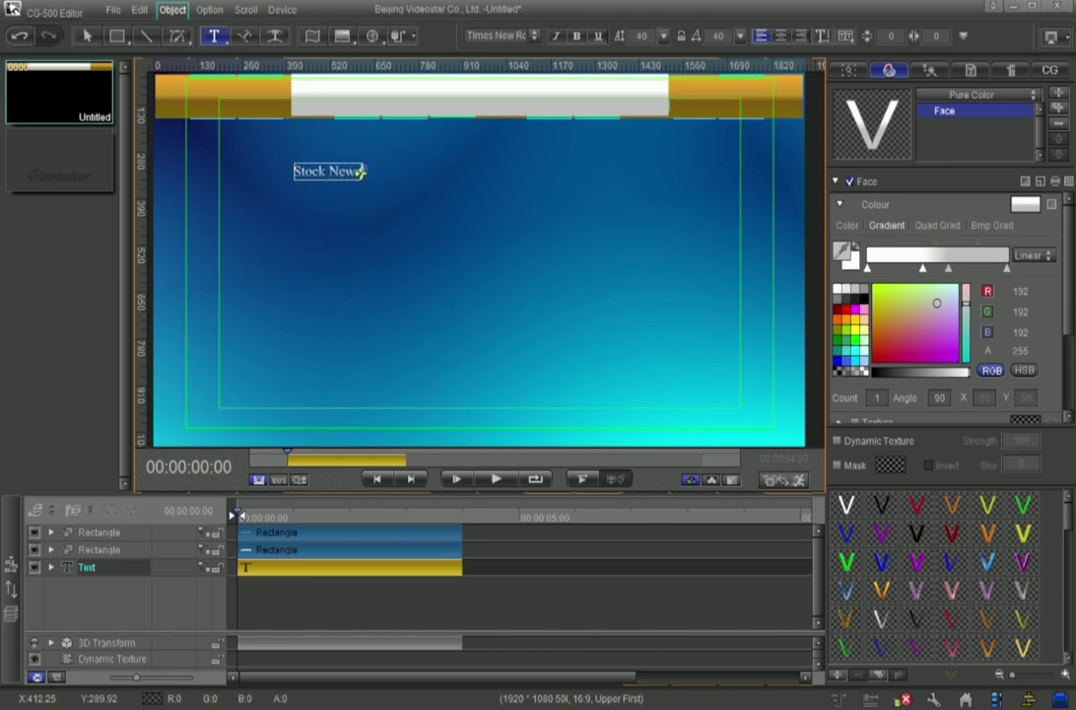
Step: Format the "Stock News" text at size 71 in the Arial Black font
drag(361, 172, 295, 175)
drag(646, 40, 661, 36)
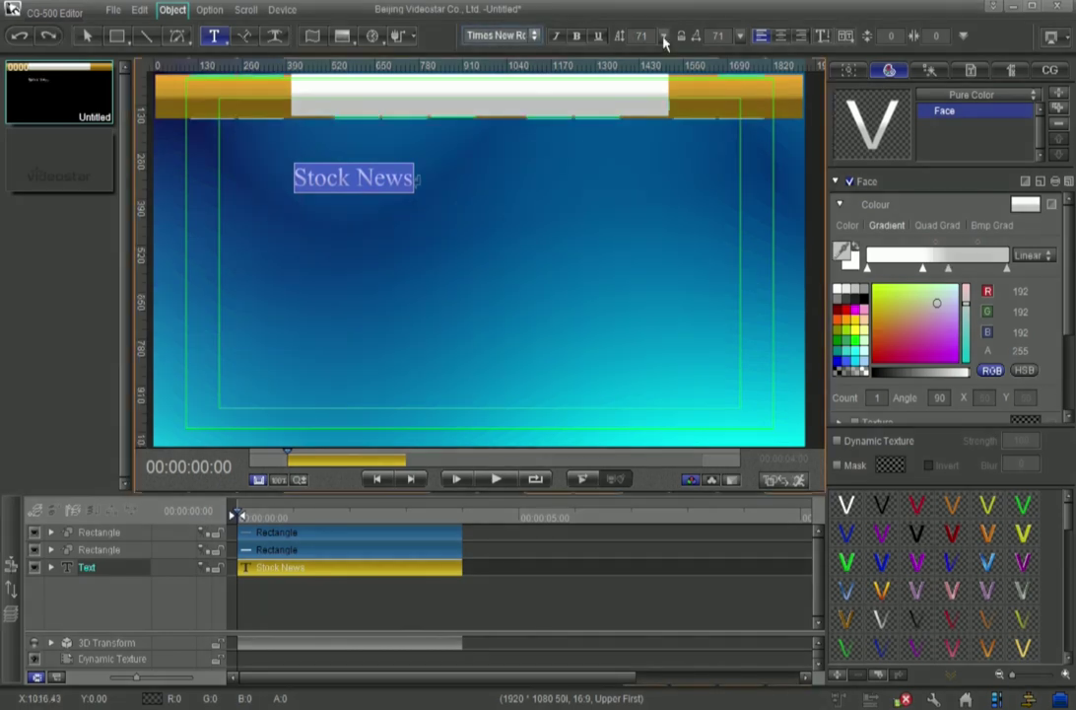
click(533, 37)
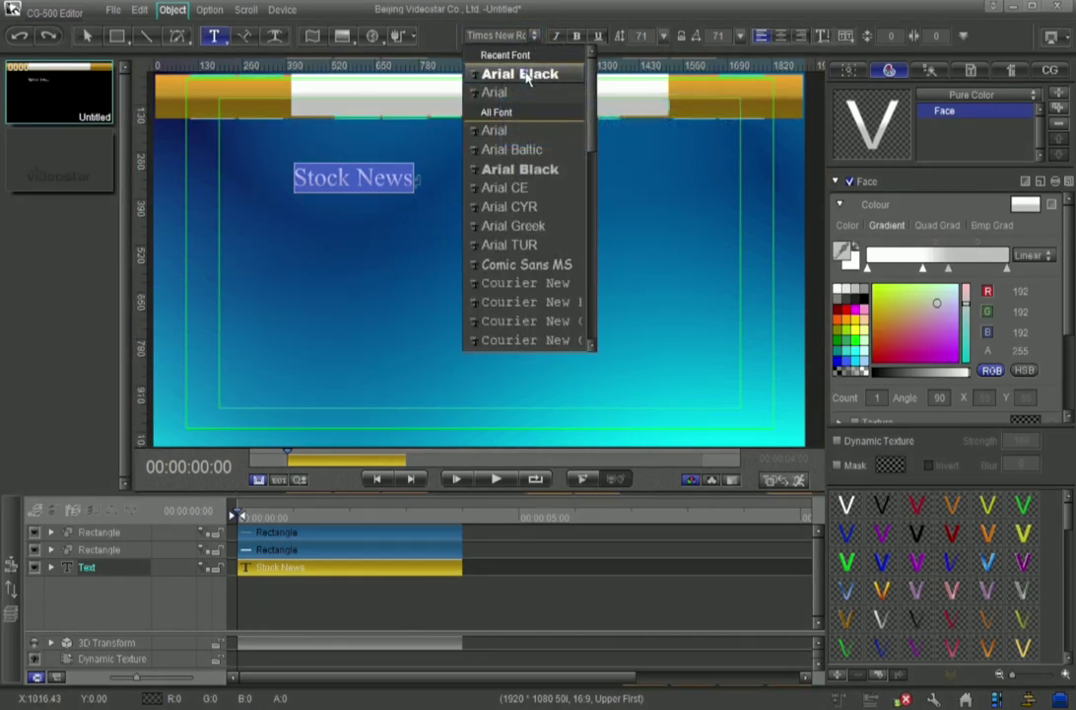
click(522, 75)
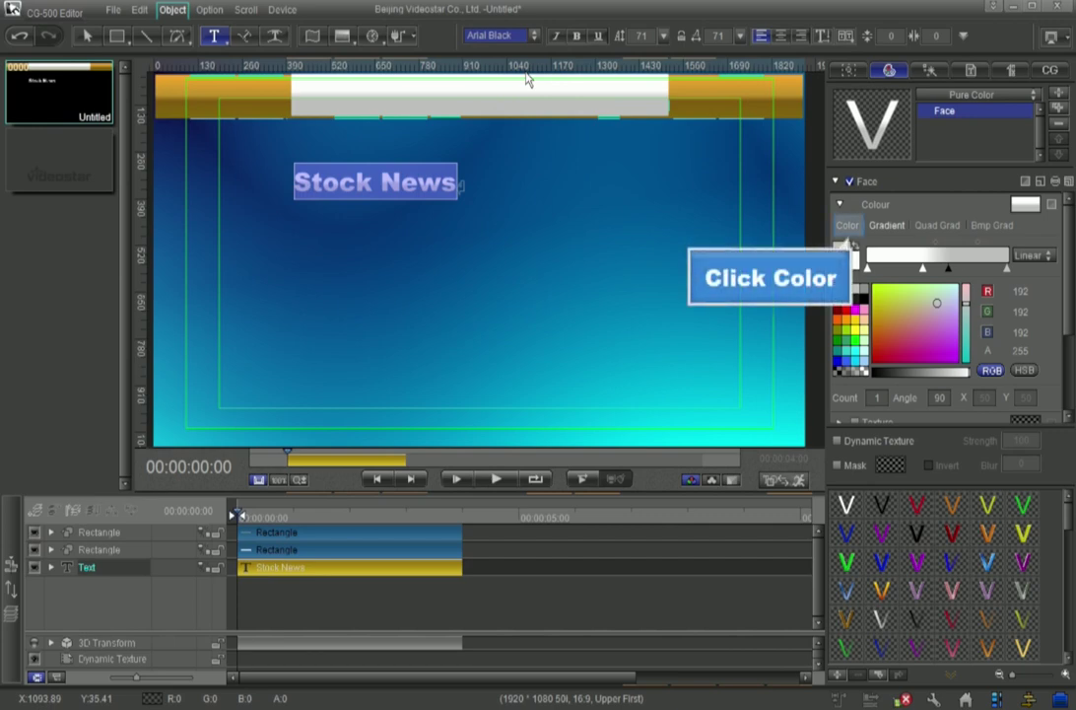
Step: Give the "Stock News" text a solid black colour and move it onto the centre of the white-grey rectangle
click(848, 225)
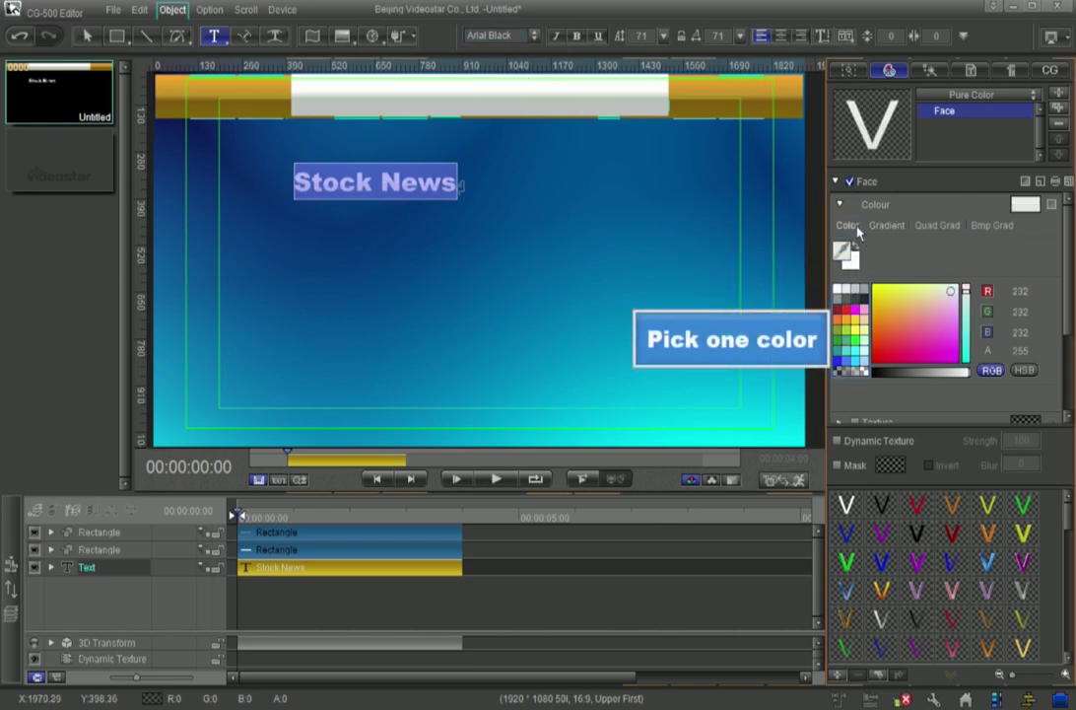
click(863, 299)
drag(443, 167, 539, 77)
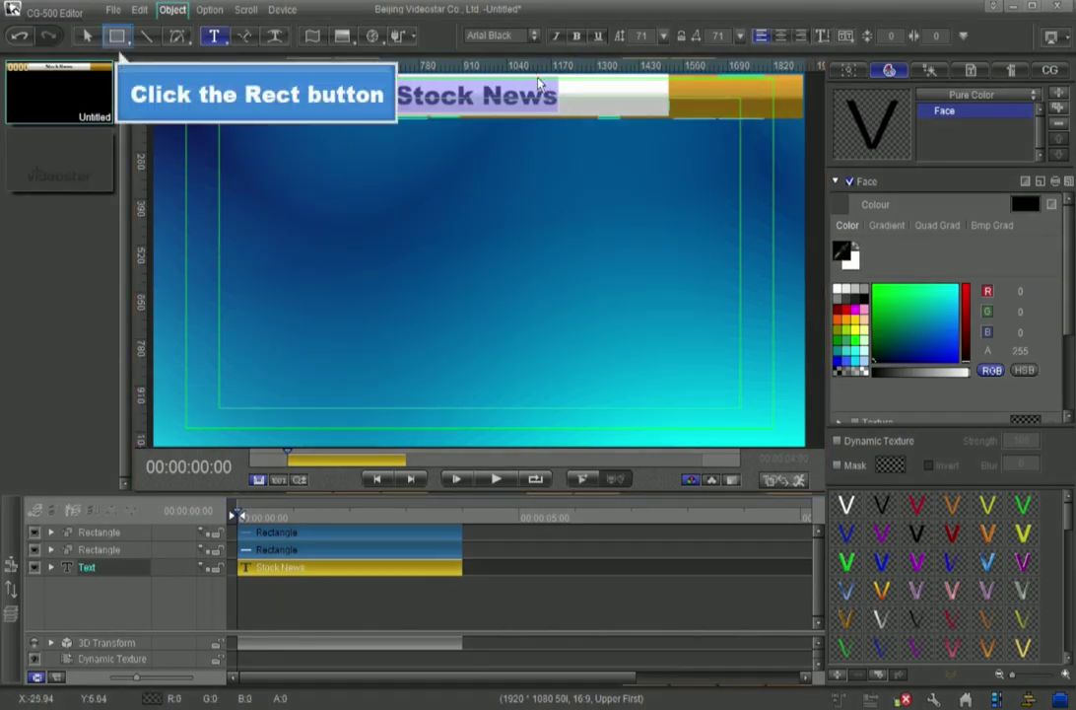
Step: Draw a rectangle about 1107 wide and 97 high just below the banner, aligned with the white-grey title box
click(116, 37)
drag(293, 127, 670, 171)
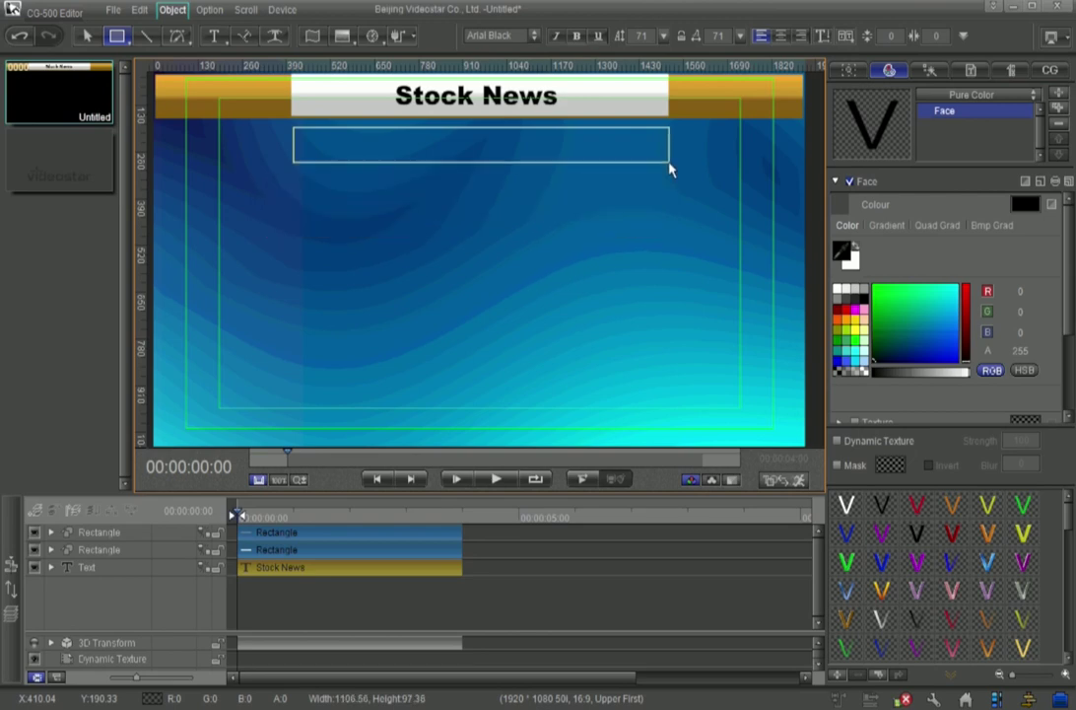
drag(671, 171, 670, 170)
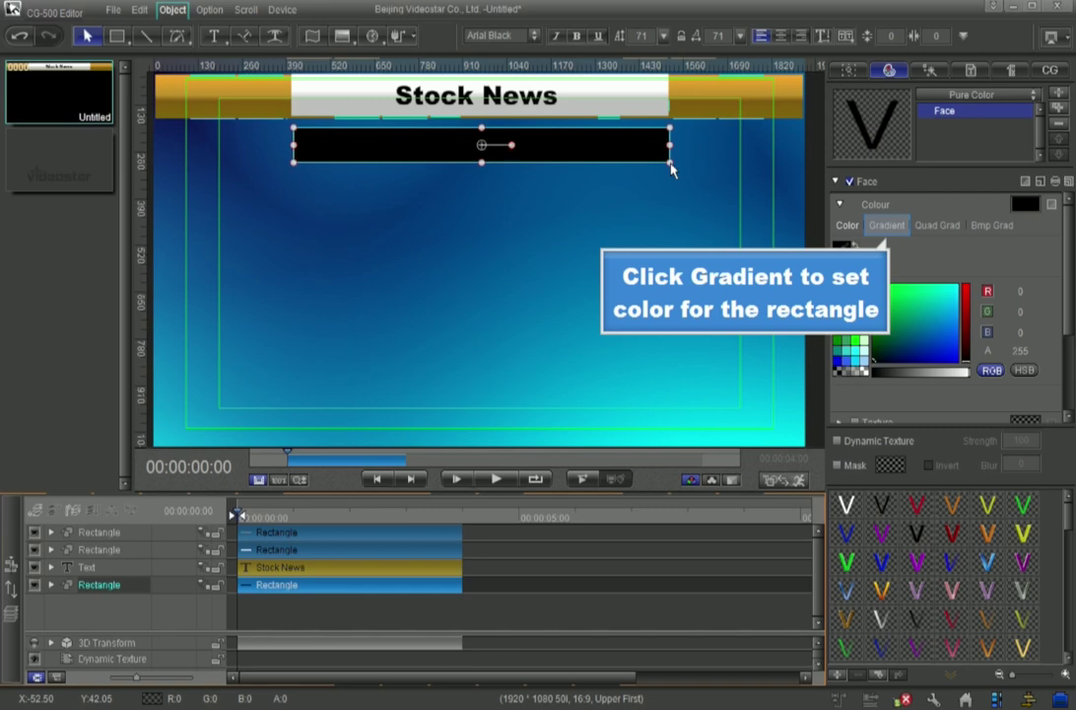
Step: Fill the new rectangle with a linear gradient, using dark blue for the first two stops and lighter blue for the last two
click(887, 225)
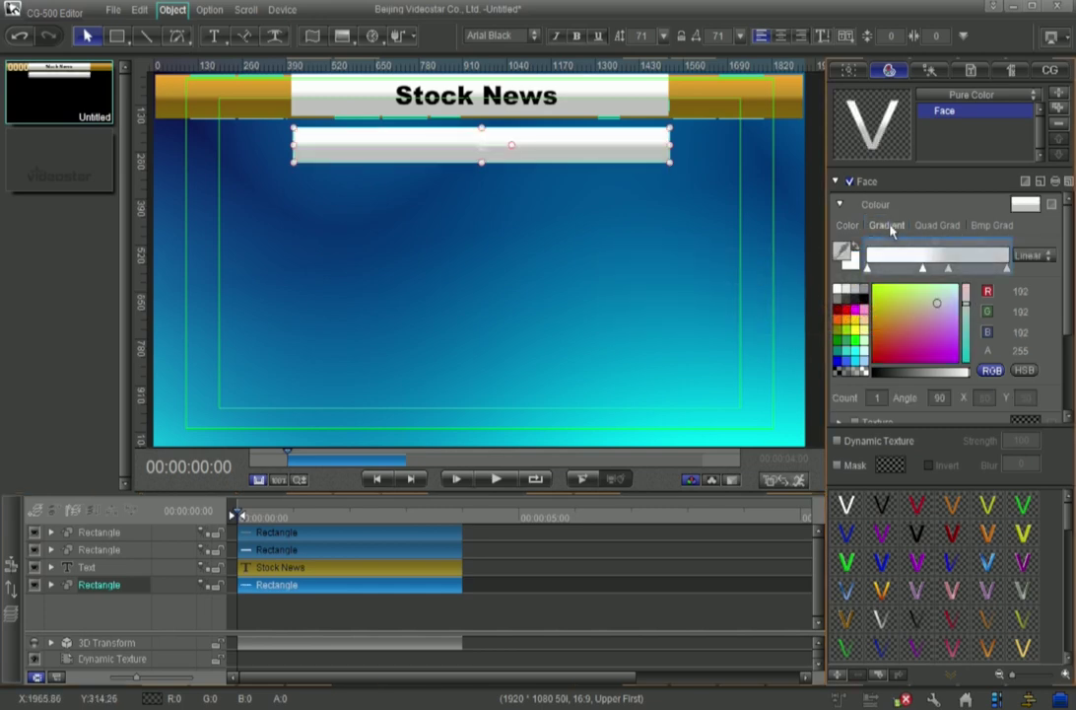
click(868, 268)
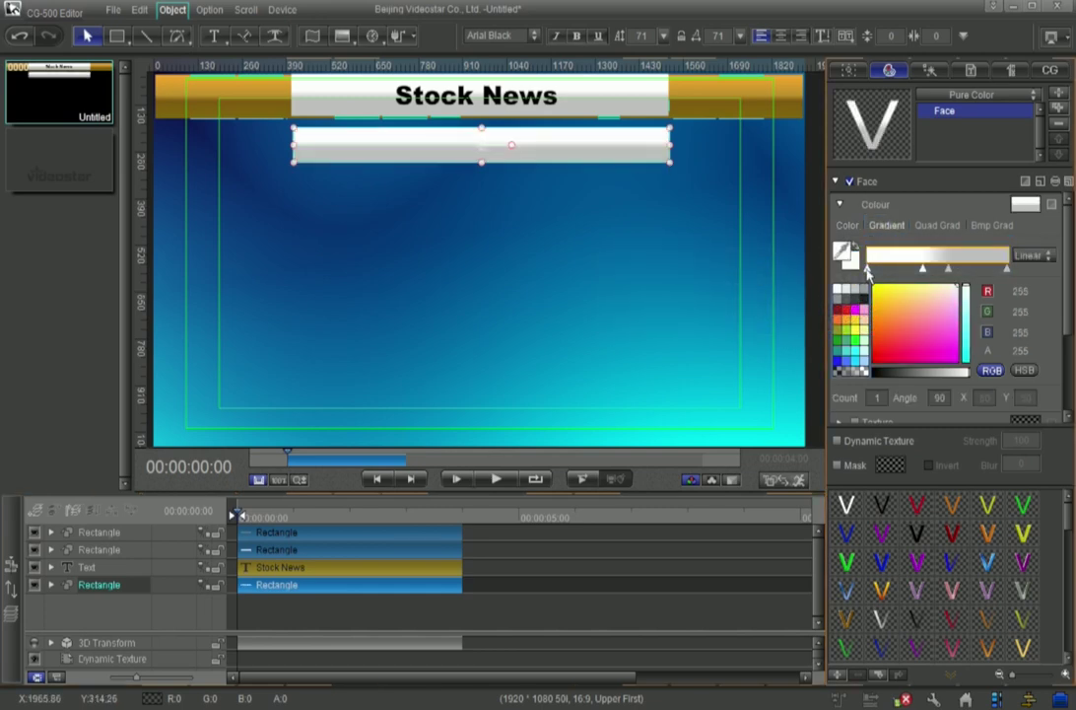
click(838, 362)
click(924, 269)
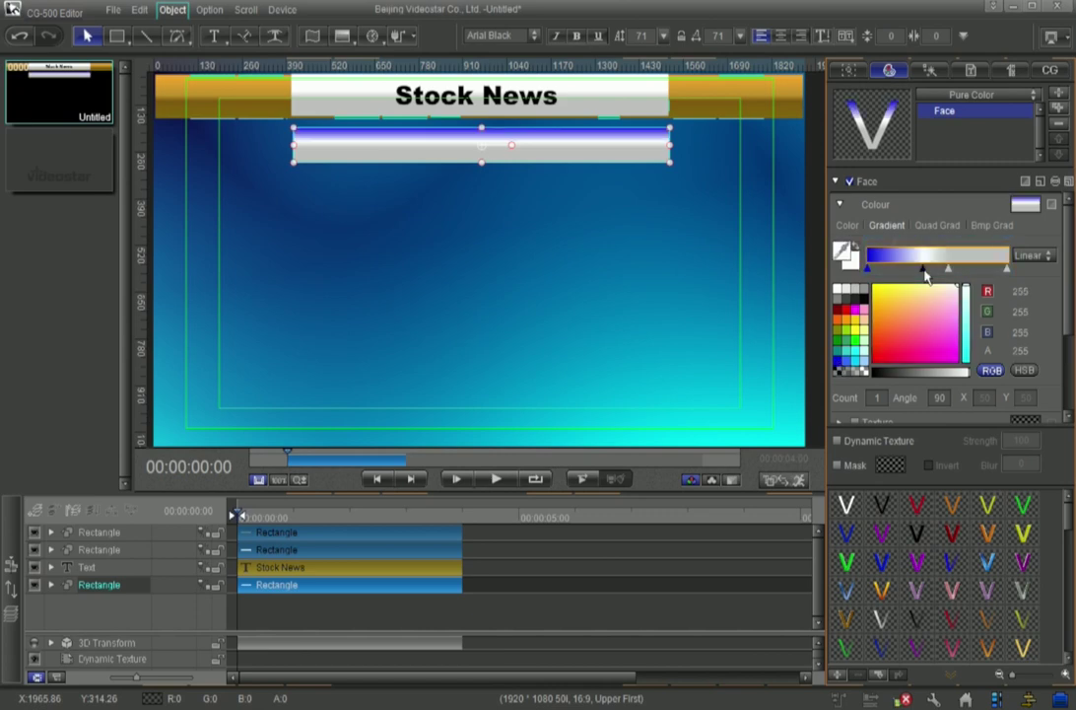
click(838, 362)
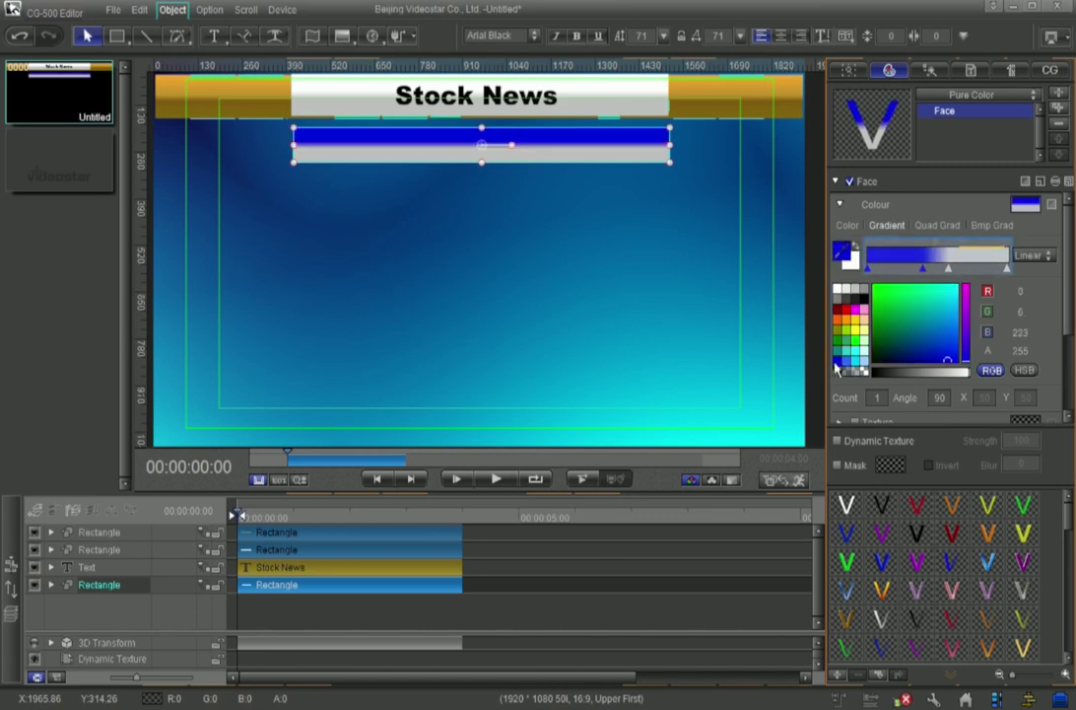
click(948, 269)
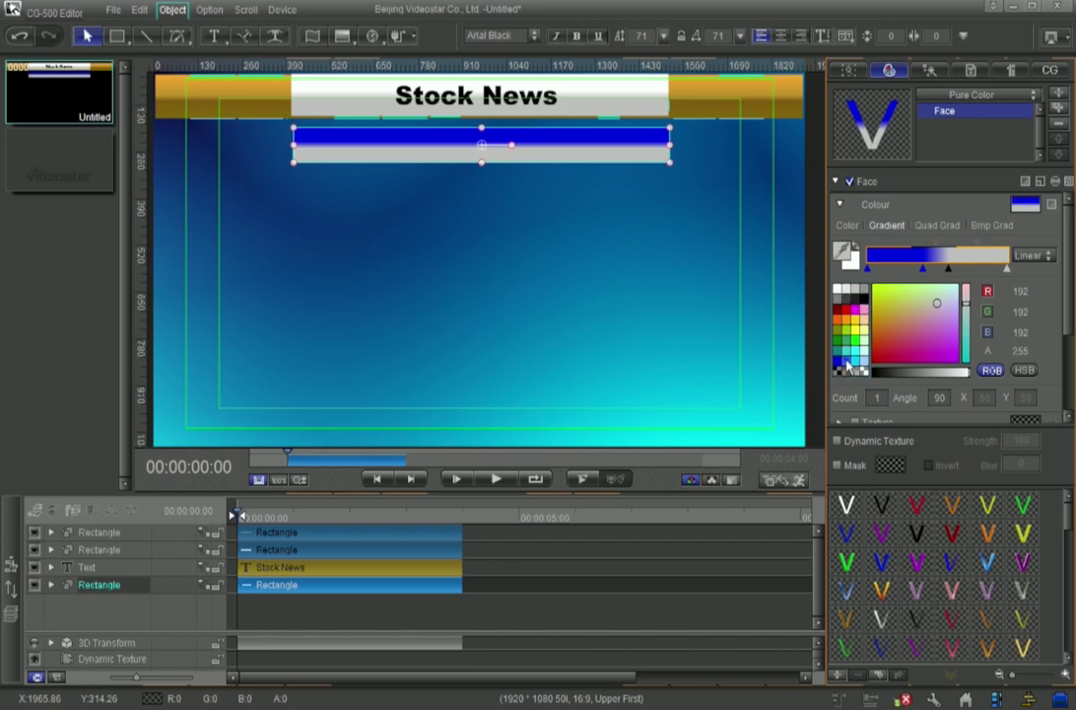
click(848, 363)
click(1006, 268)
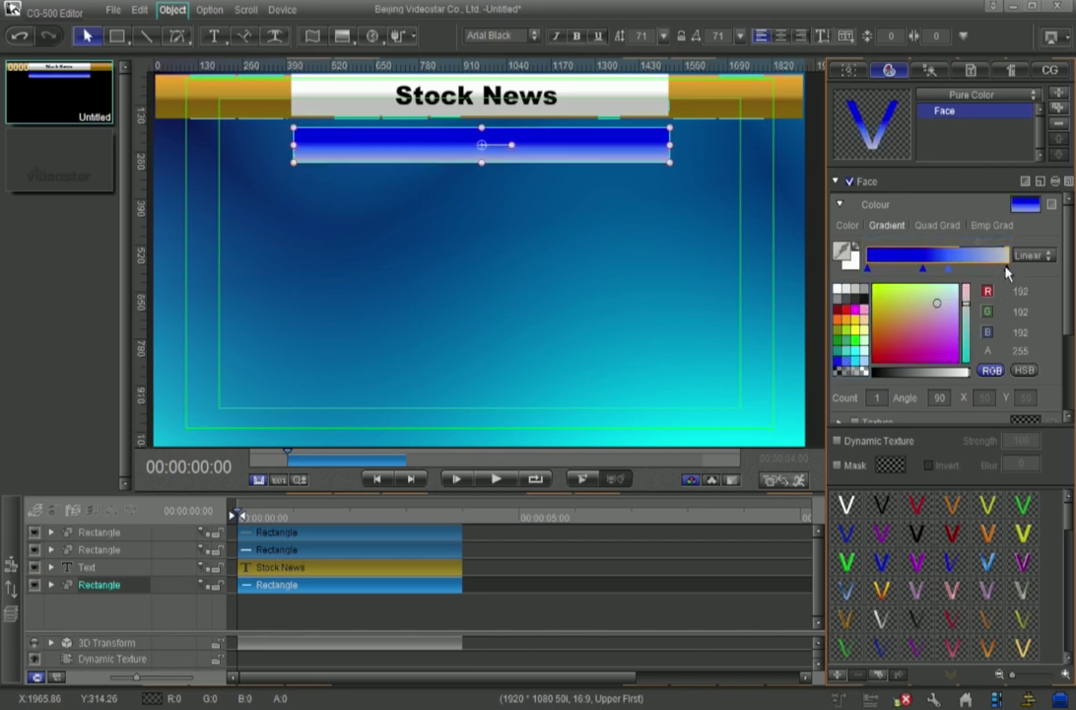
click(847, 363)
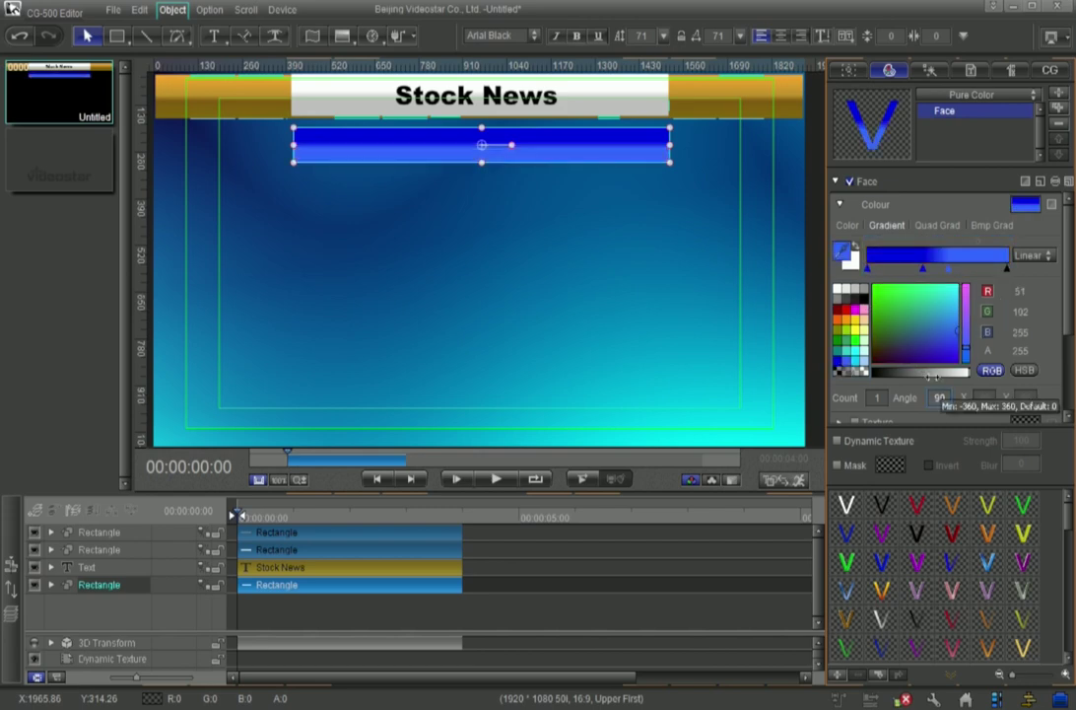
Step: Set the blue rectangle's gradient angle to 270
click(941, 396)
text(270)
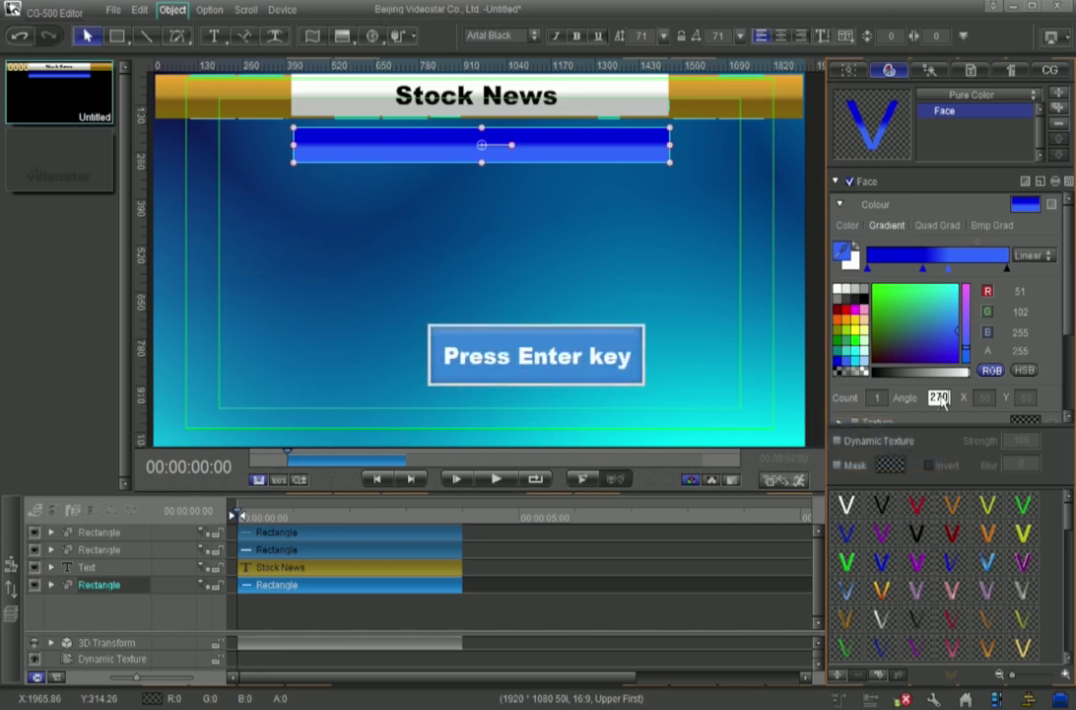
key(Return)
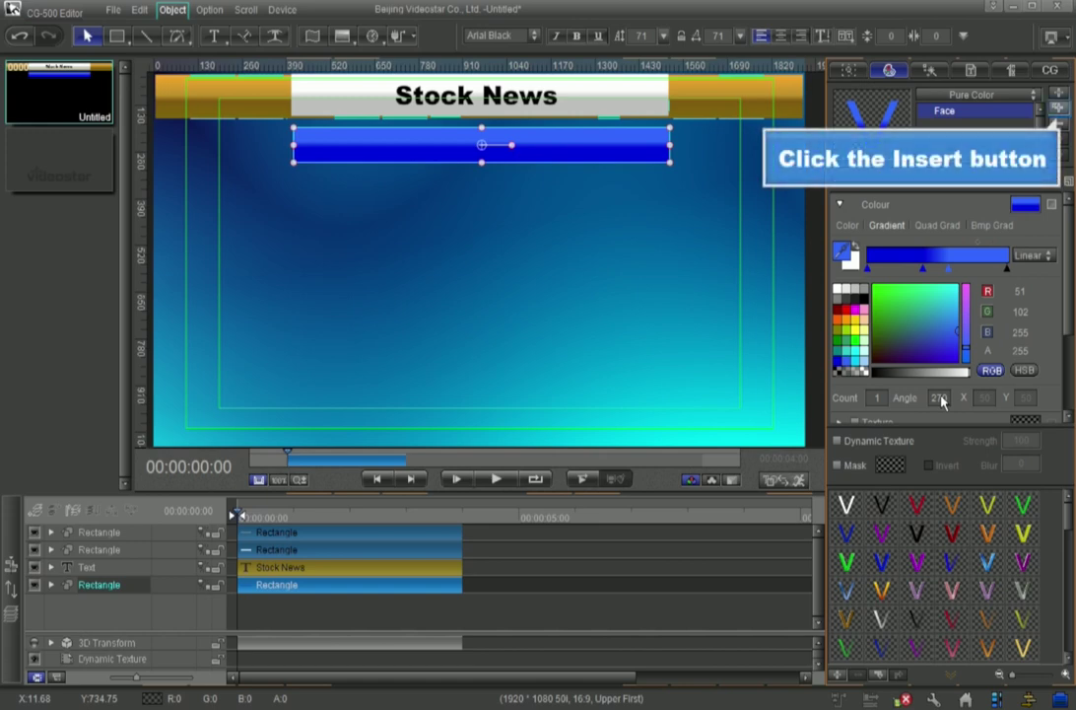
Step: Add an outline to the blue rectangle and set its width to 6
click(1059, 108)
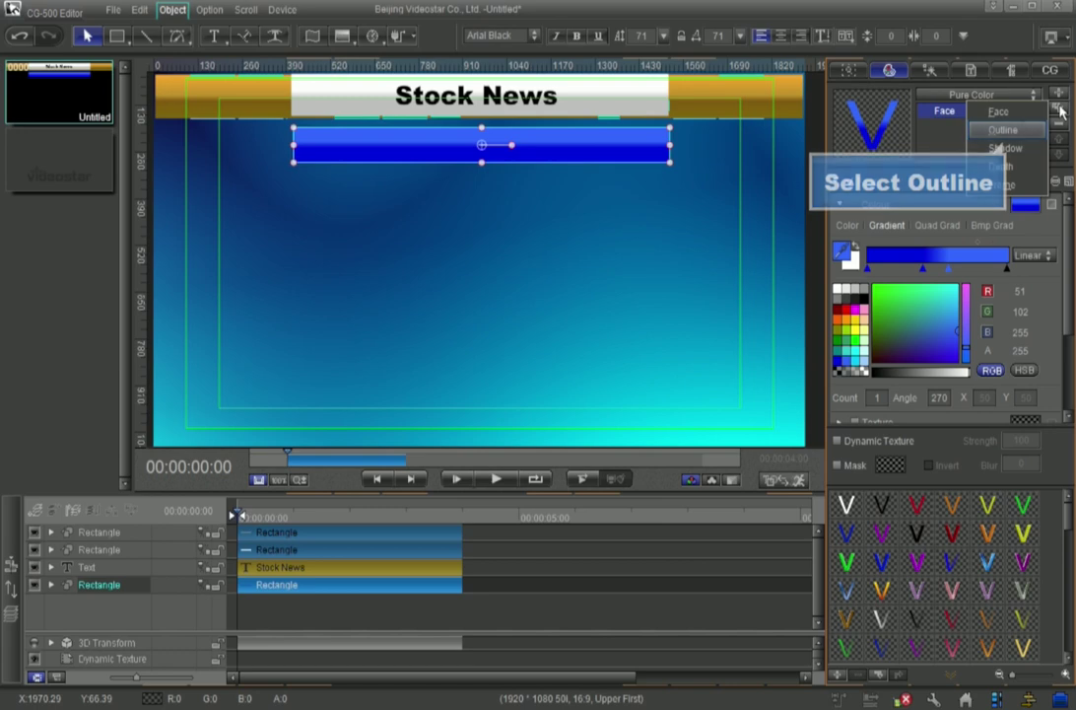
click(1003, 129)
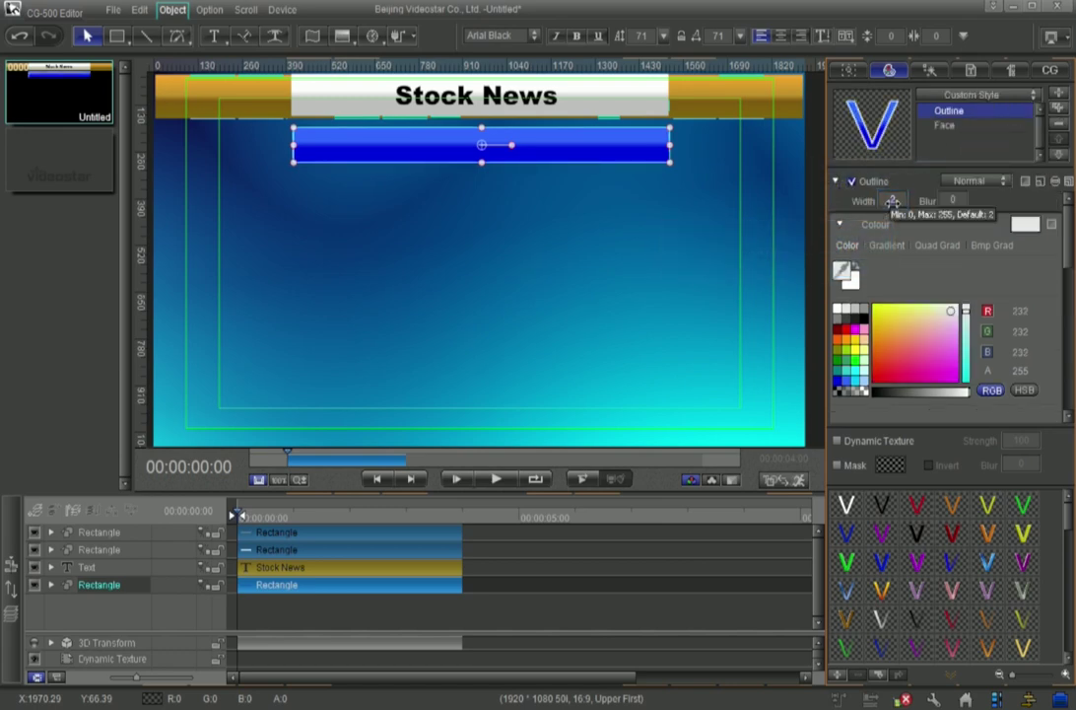
text(6)
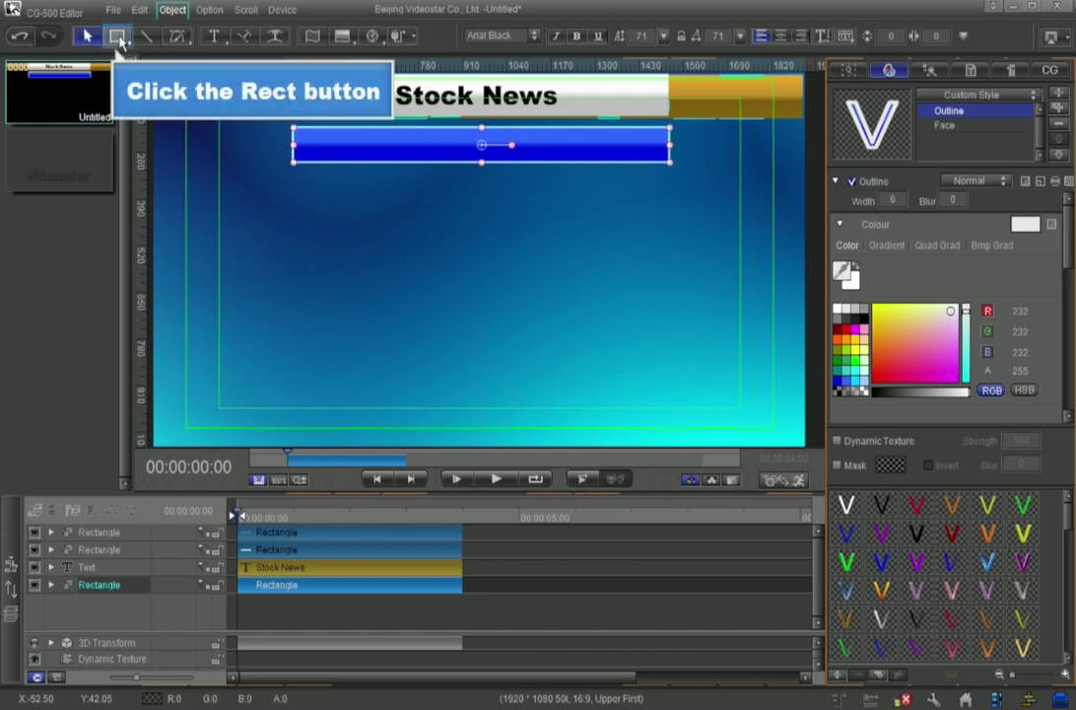
Step: Draw a smaller rectangle over the right third of the blue bar, inside its border, and remove its outline
click(118, 38)
drag(543, 129, 667, 164)
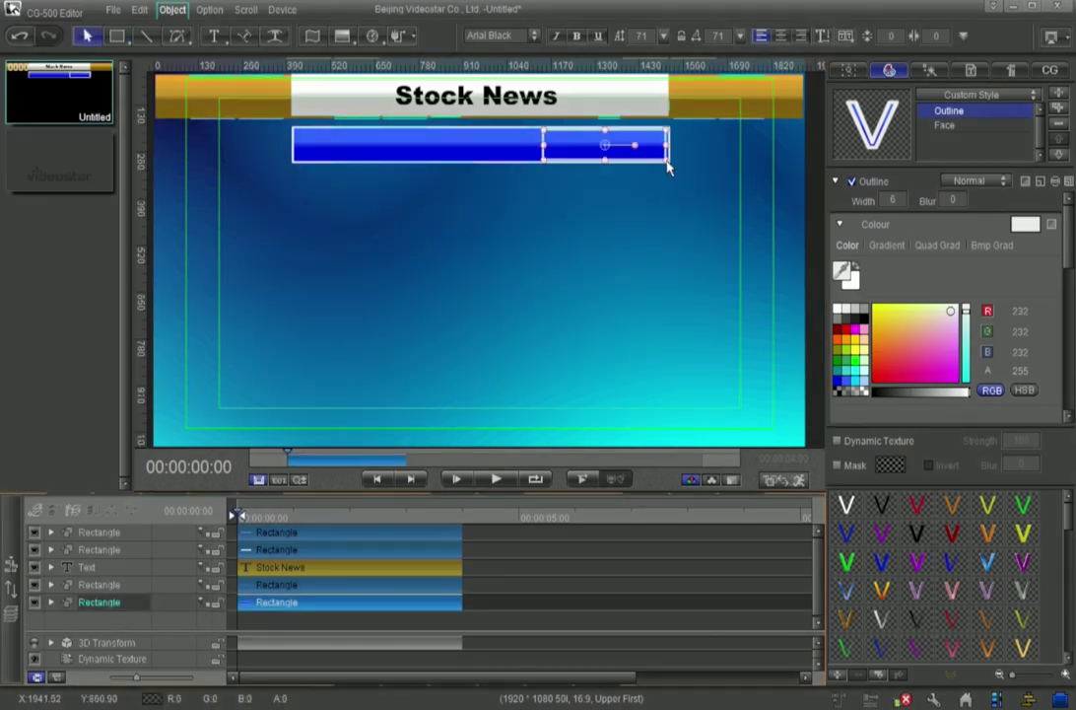
click(1058, 128)
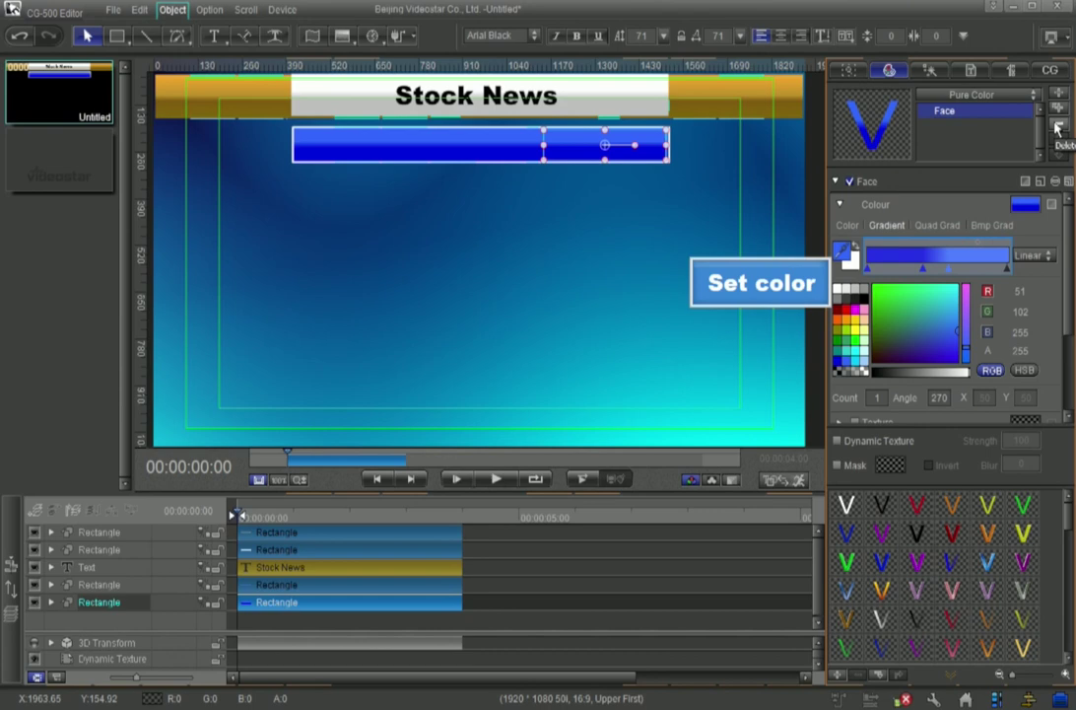
Step: Recolour the smaller rectangle's gradient with dark red for the first two stops and brighter red for the last two
click(845, 252)
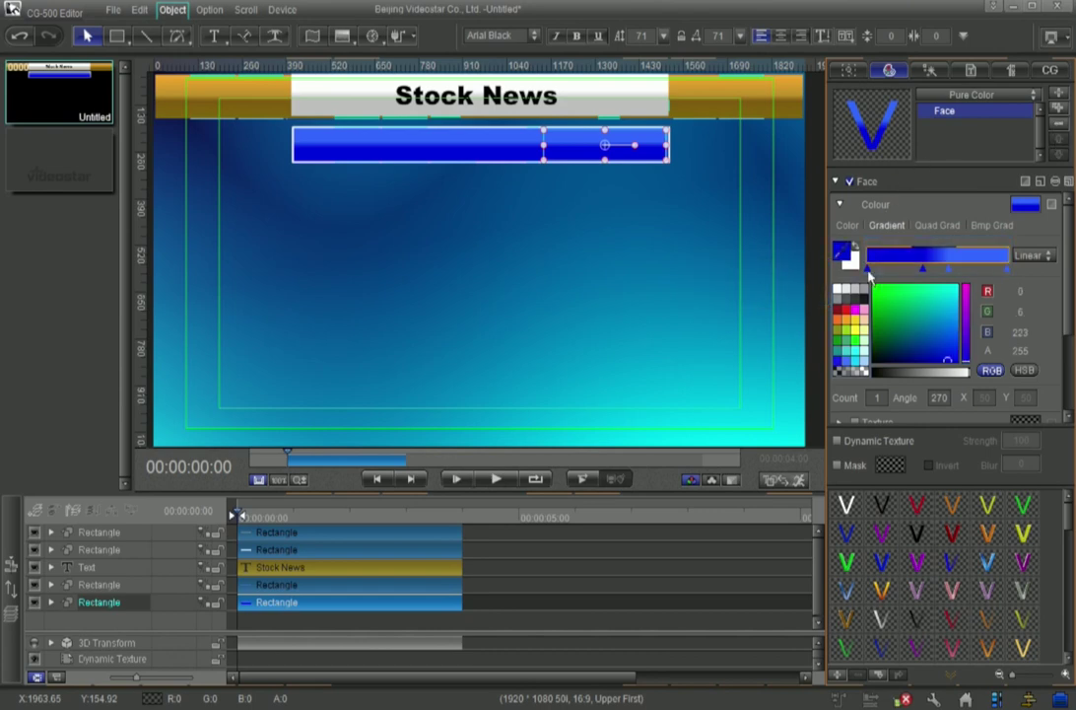
click(839, 312)
click(923, 268)
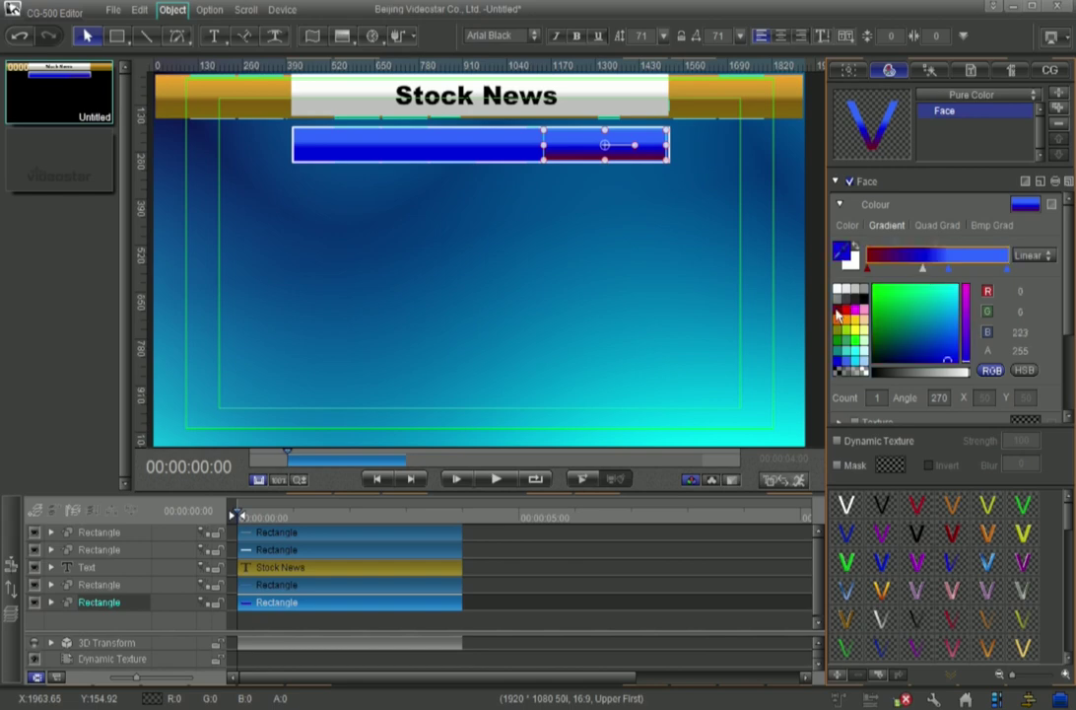
click(839, 312)
click(948, 268)
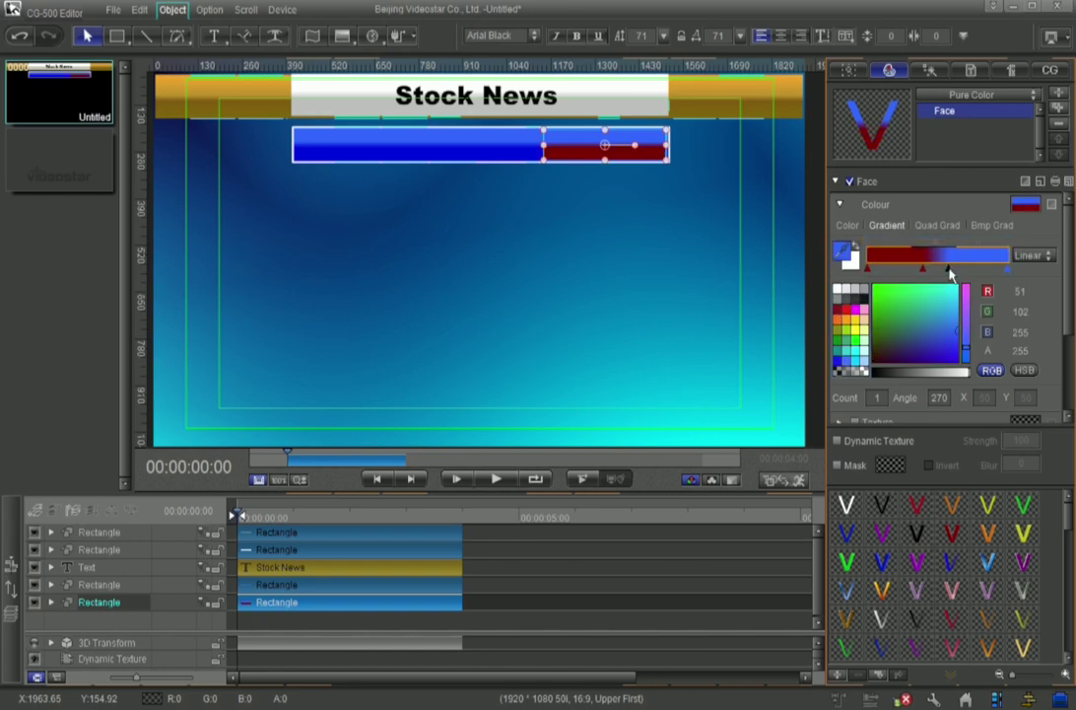
click(845, 313)
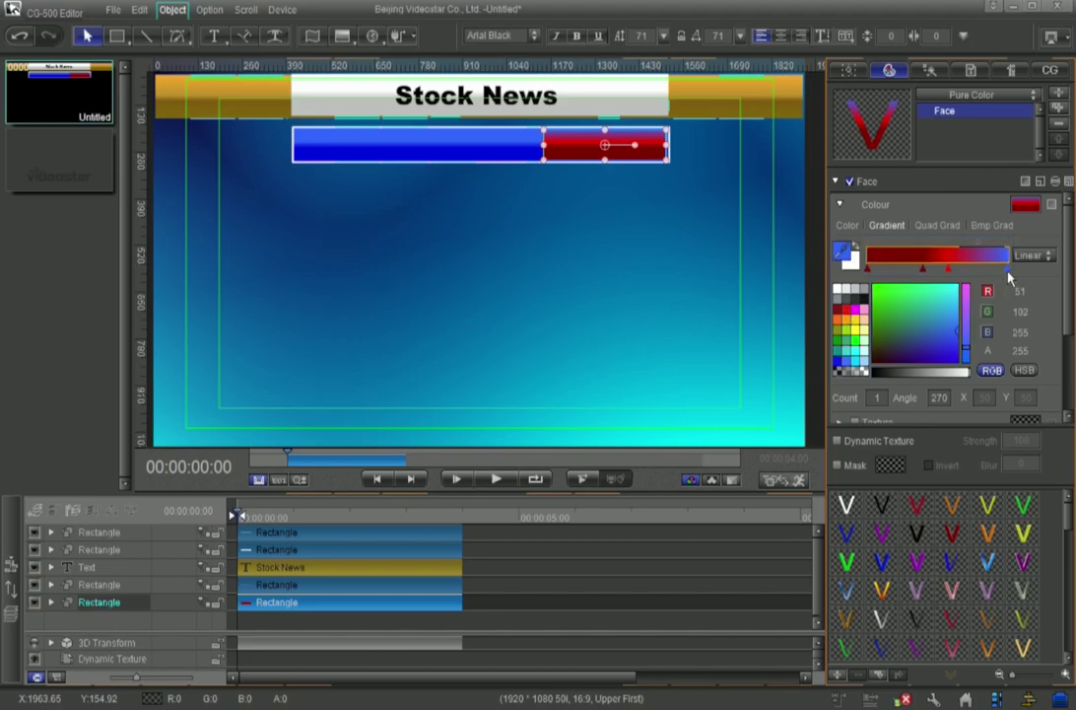
click(848, 313)
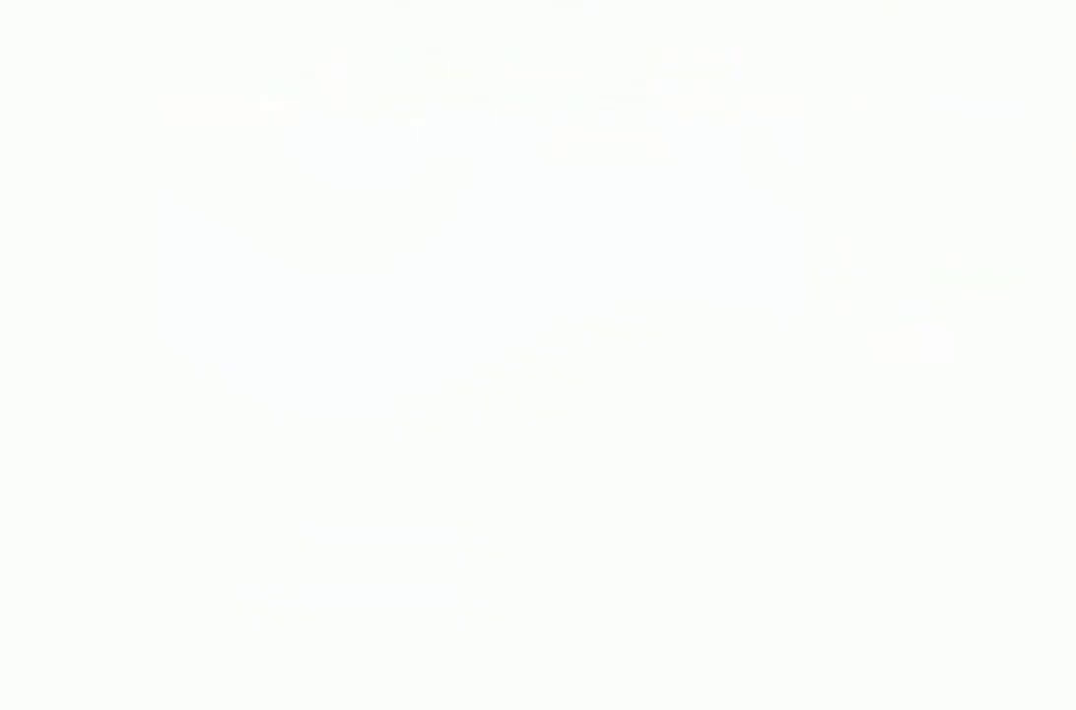